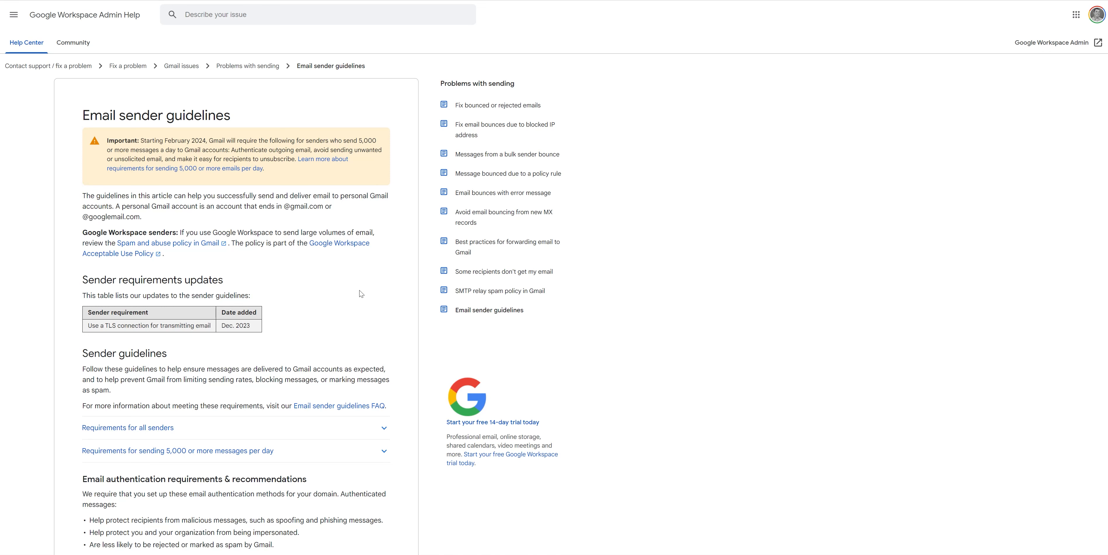
# Leave the Email sender guidelines article and bring up the RTV dashboard with recent projects and leads
pyautogui.moveTo(399, 266)
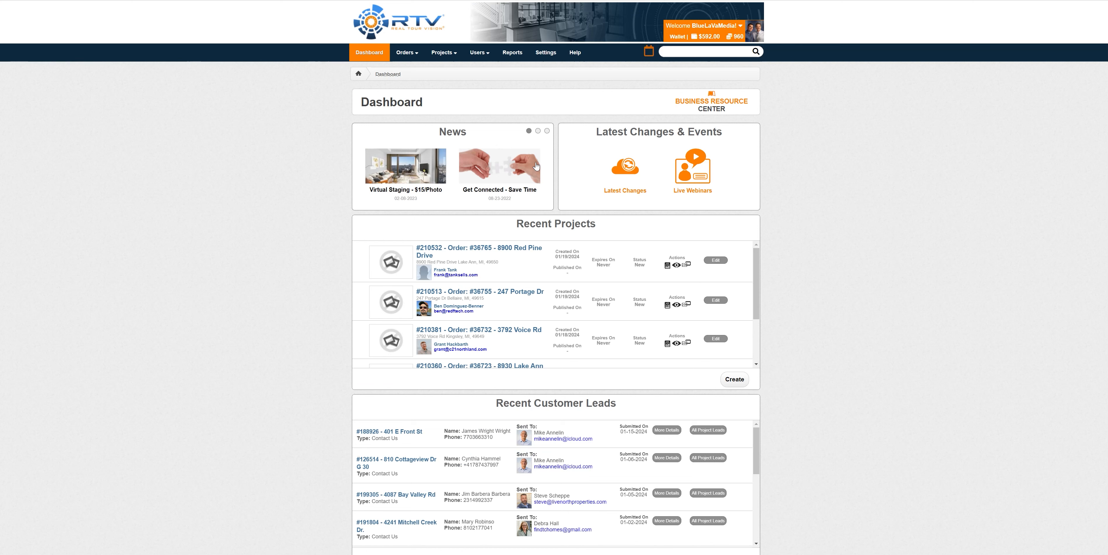
# Go to Settings > Emails and check both sender dropdowns, keeping the bulk and main senders unchanged
pyautogui.click(544, 53)
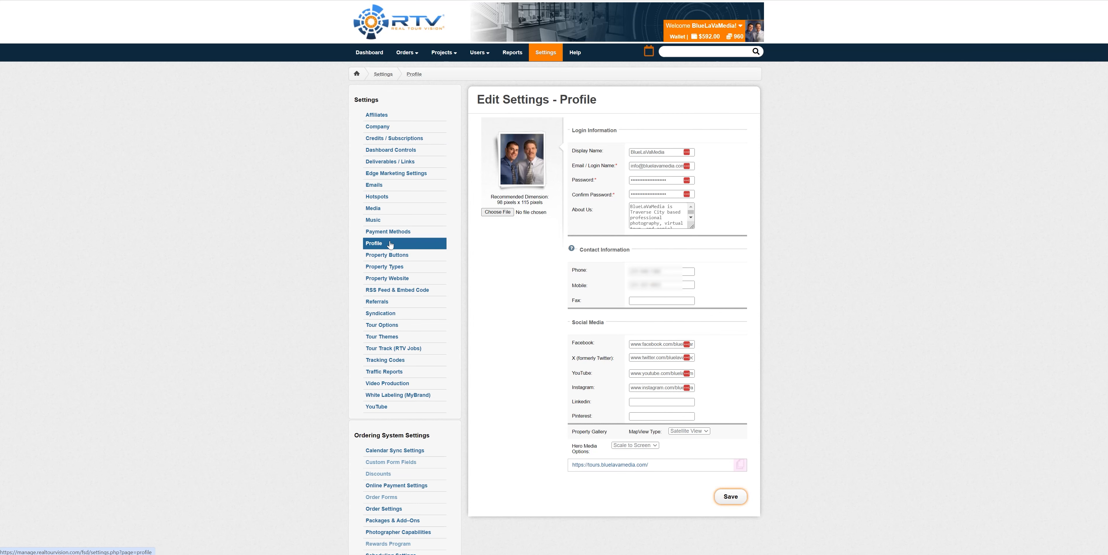
pyautogui.click(374, 186)
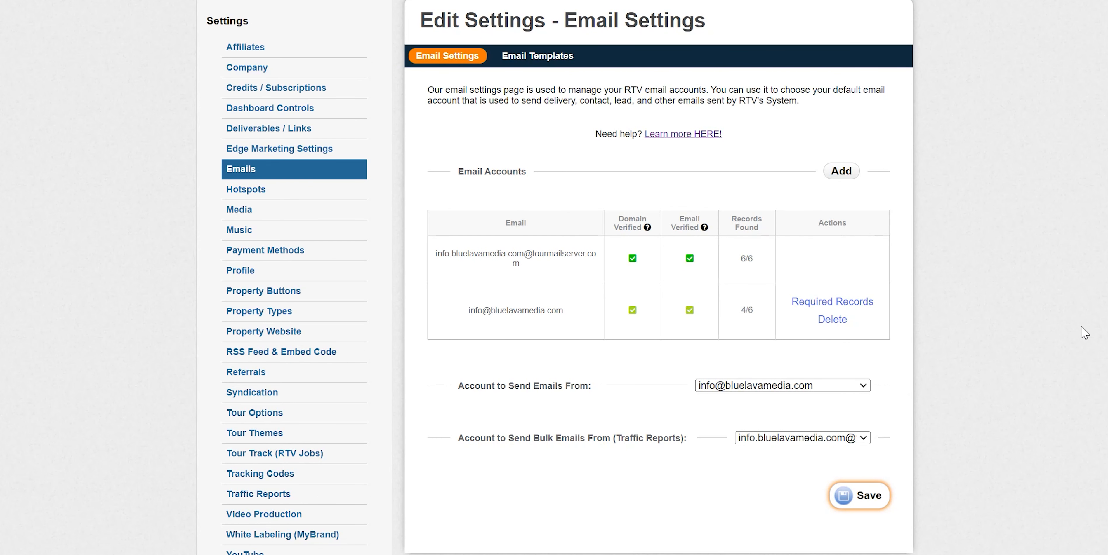
pyautogui.click(863, 438)
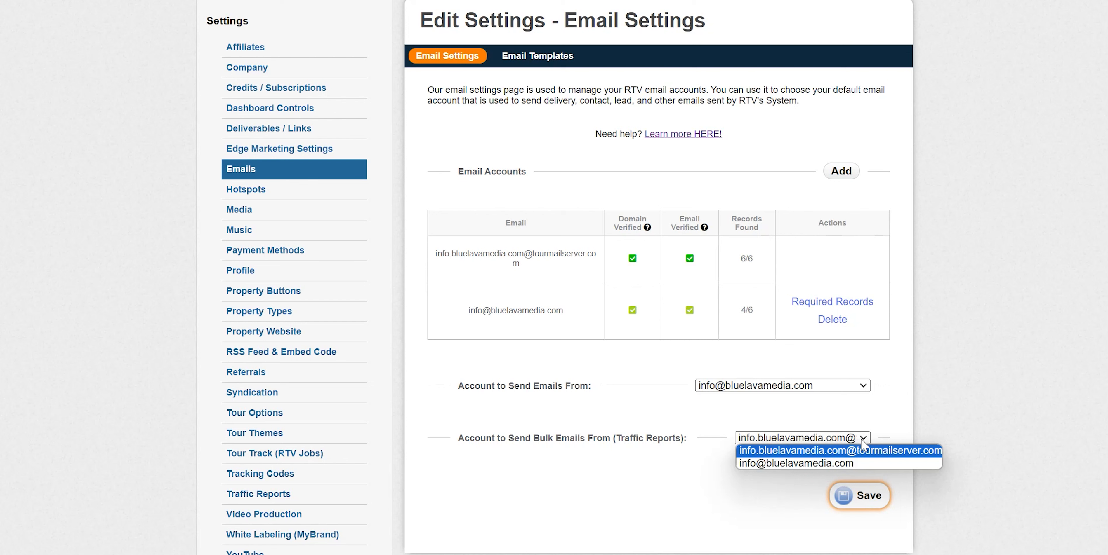
pyautogui.click(889, 452)
pyautogui.click(861, 386)
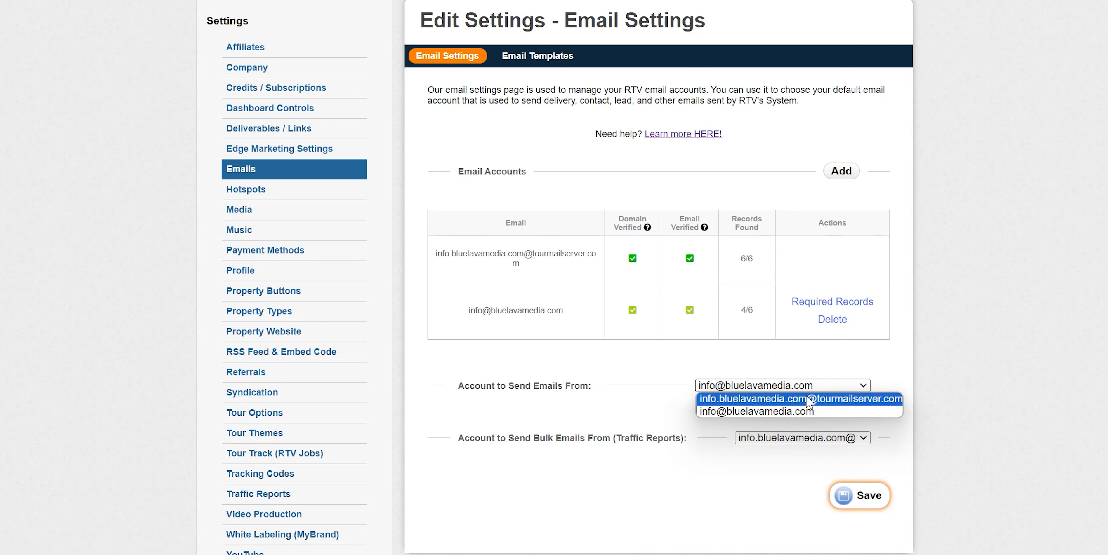
pyautogui.click(999, 359)
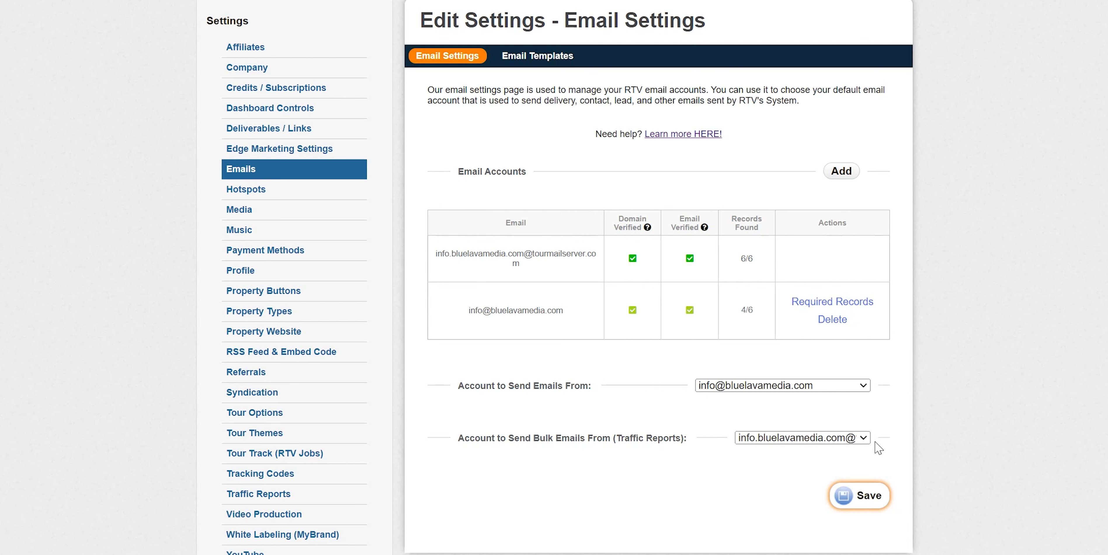
pyautogui.click(862, 439)
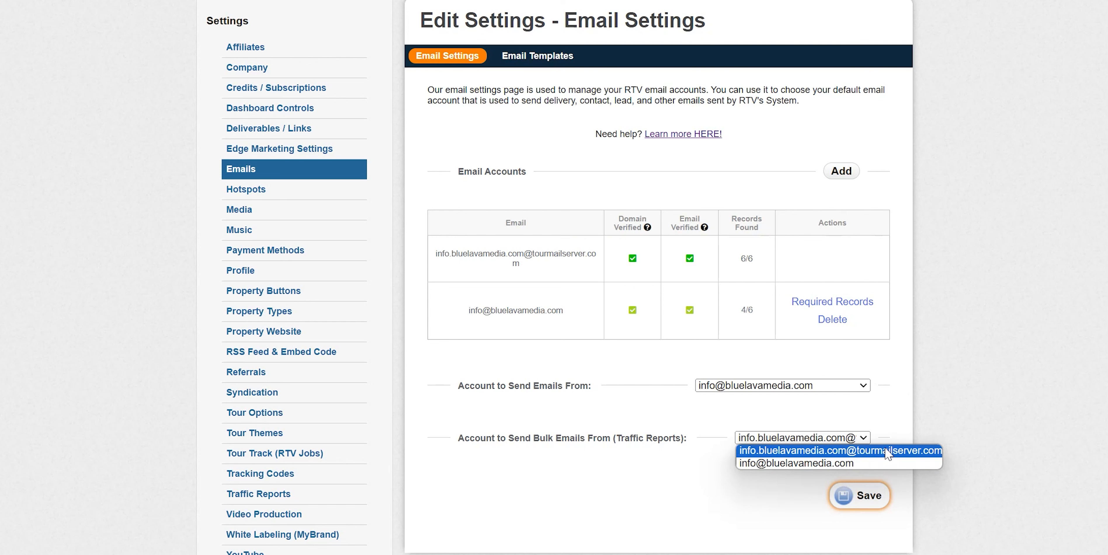
pyautogui.click(997, 401)
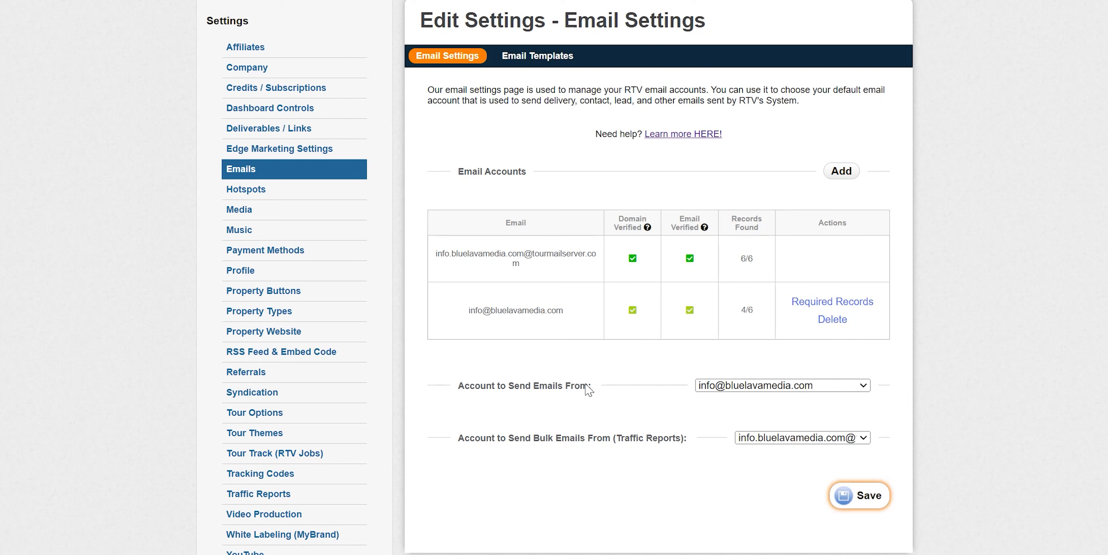
pyautogui.moveTo(467, 310); pyautogui.dragTo(566, 318)
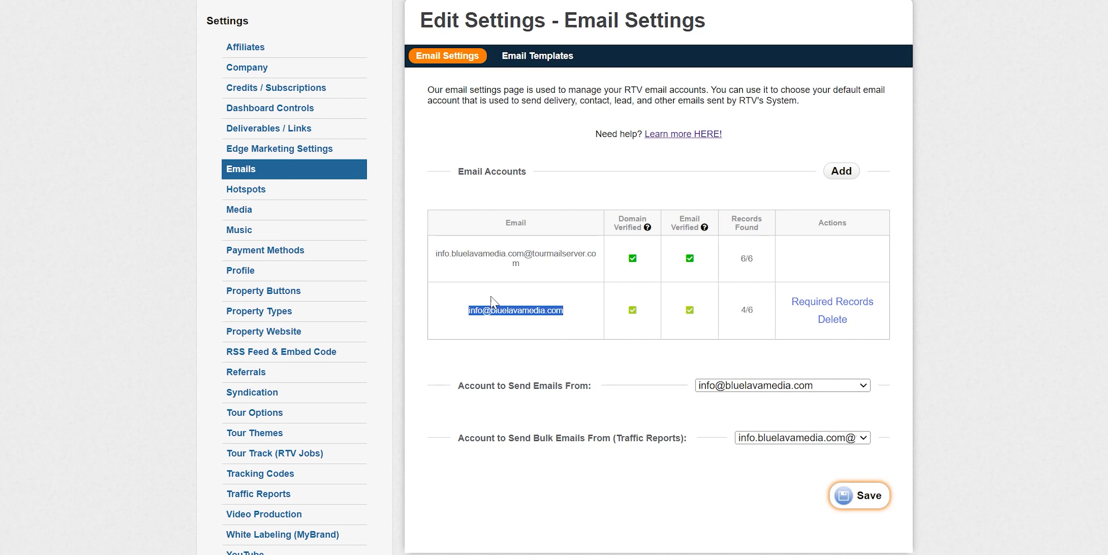
pyautogui.click(524, 325)
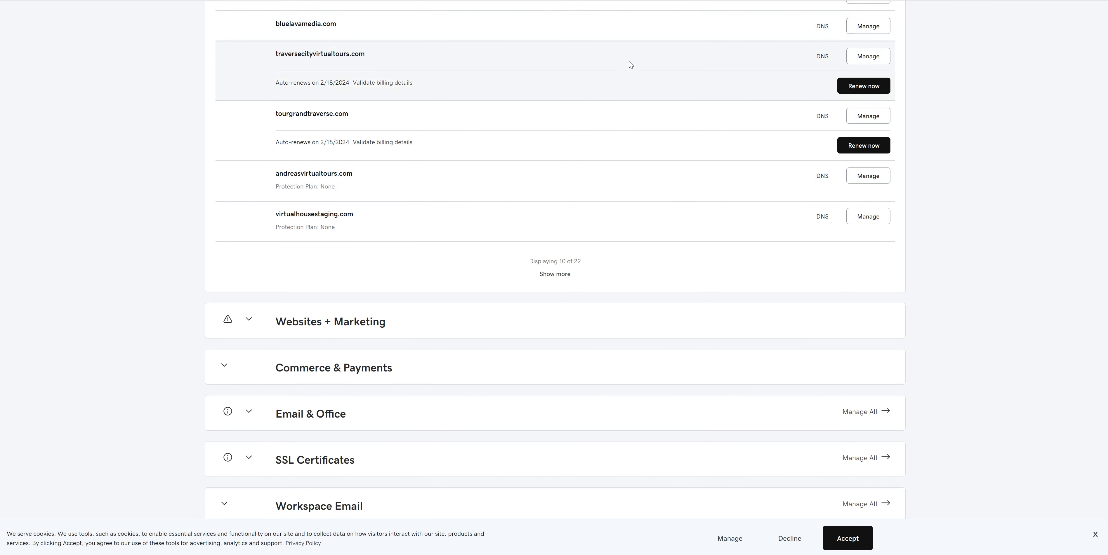
# Open GoDaddy's DNS Management records for bluelavamedia.com
pyautogui.click(821, 27)
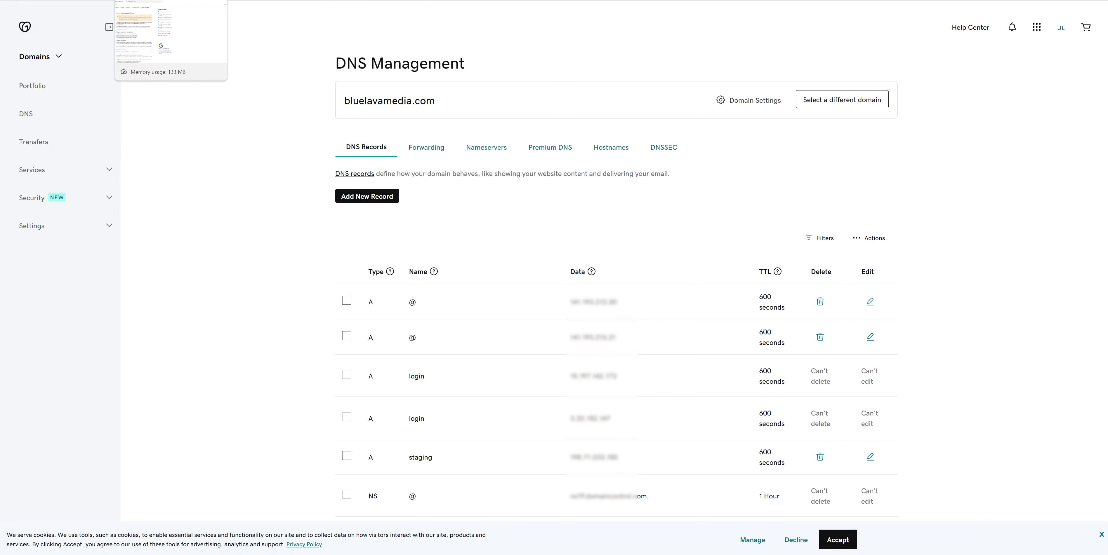
# Return to the Google Email sender guidelines page in the browser
pyautogui.click(150, 1)
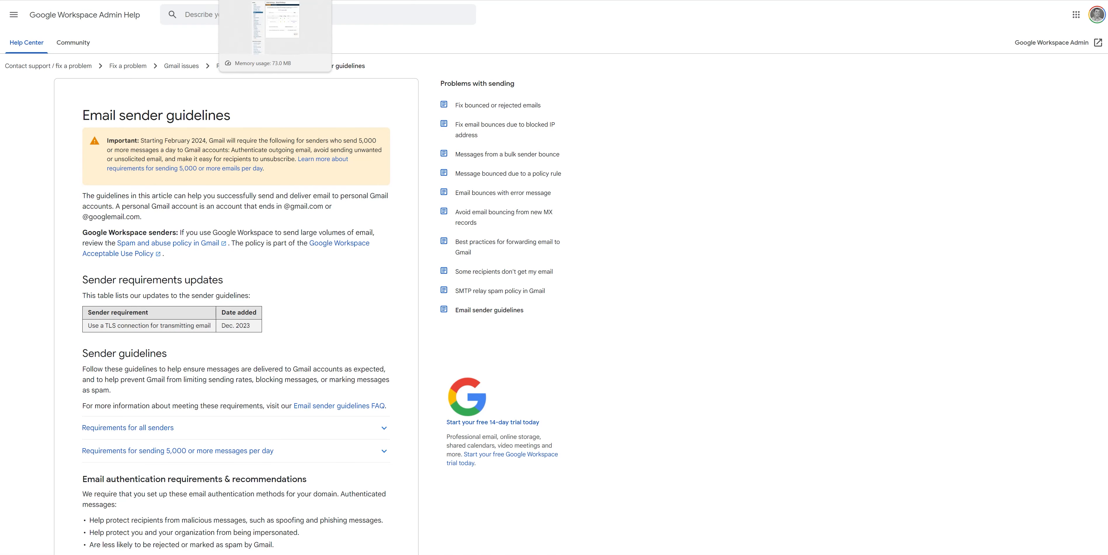
pyautogui.click(266, 0)
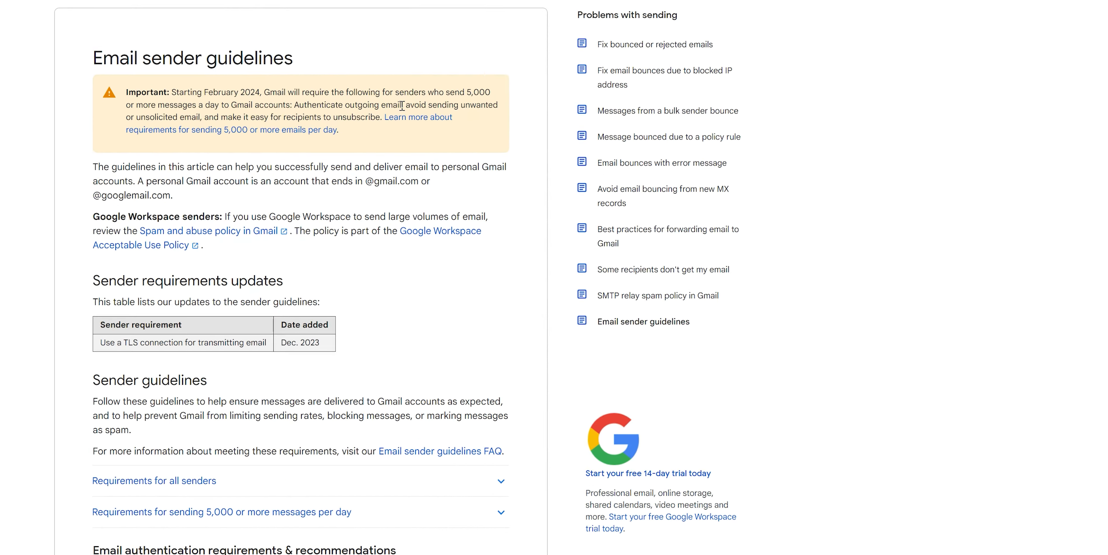
pyautogui.moveTo(390, 543); pyautogui.dragTo(548, 68)
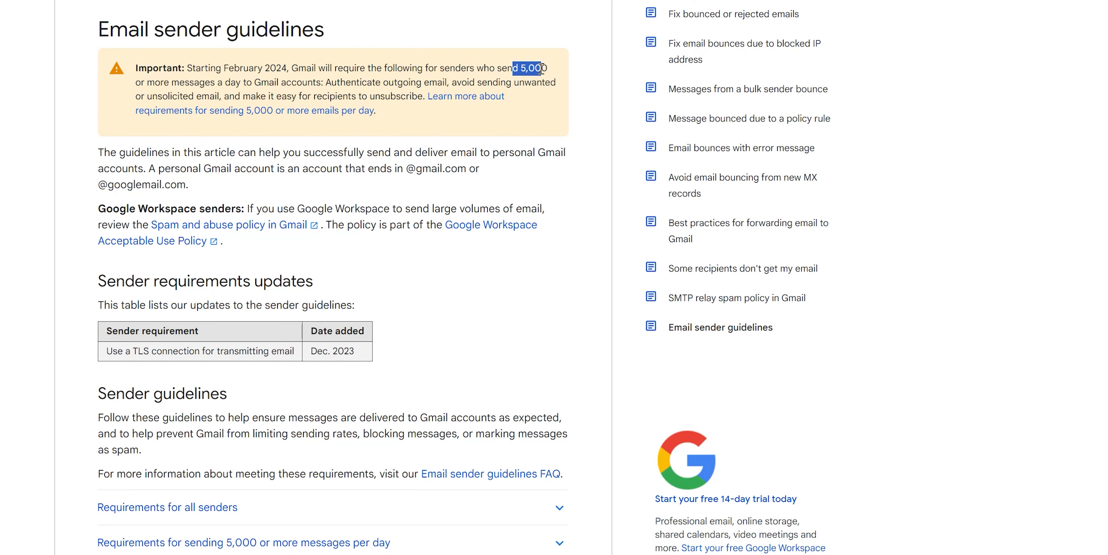
pyautogui.click(545, 67)
pyautogui.moveTo(545, 66); pyautogui.dragTo(513, 68)
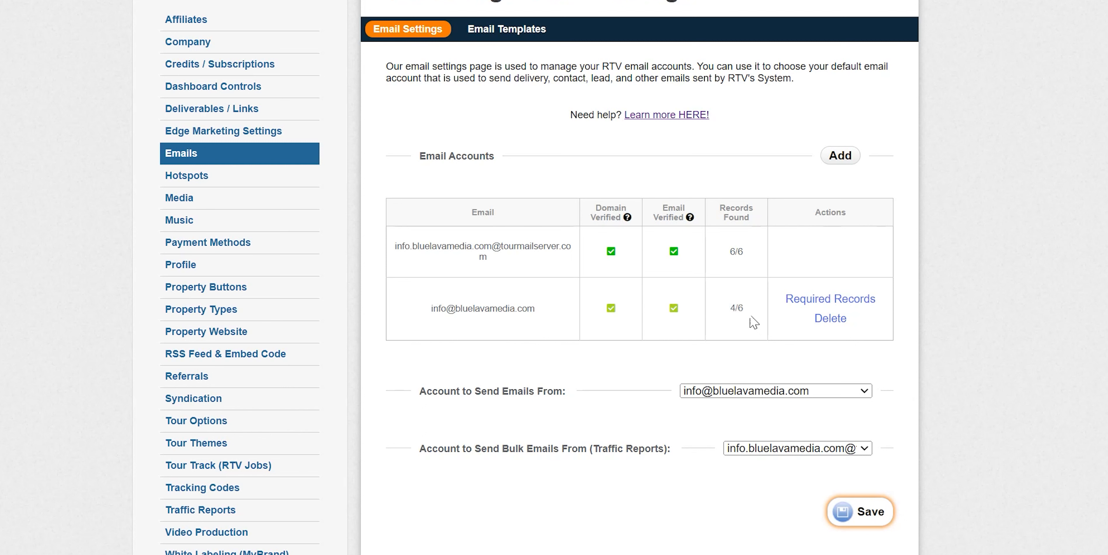
# Show the domain account's Required DNS Records and select the missing MX record's value
pyautogui.click(851, 301)
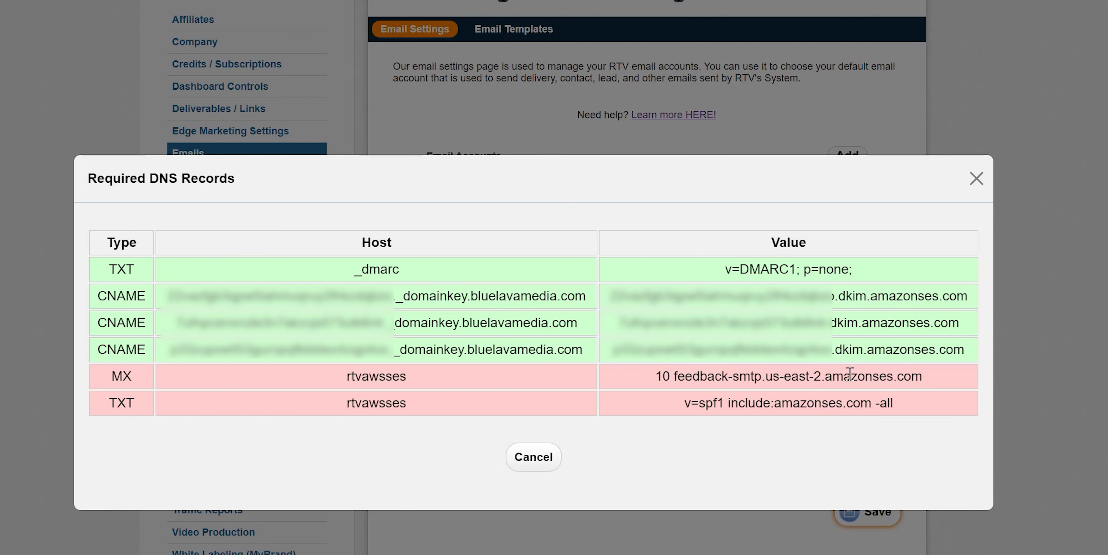
pyautogui.tripleClick(802, 377)
pyautogui.hotkey('ctrl', 'c')
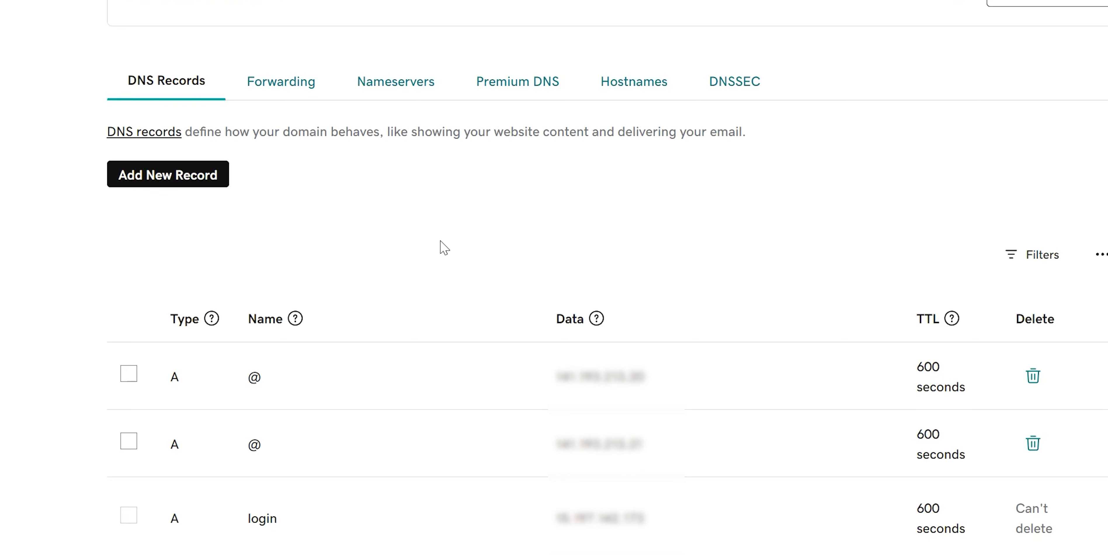
# Add a new MX record in GoDaddy and paste the SES feedback host into its value
pyautogui.click(165, 178)
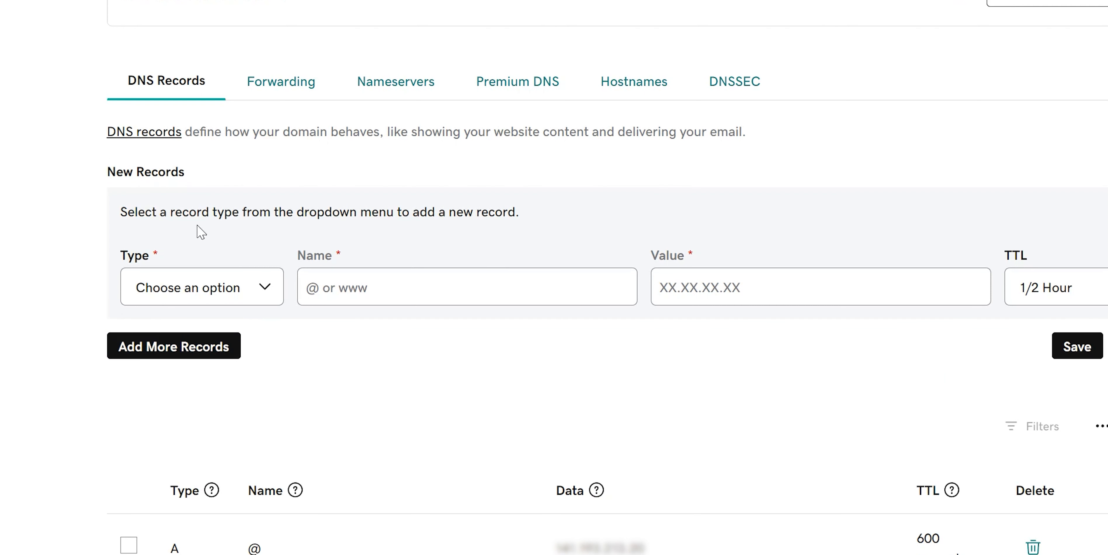
pyautogui.click(262, 292)
pyautogui.click(271, 290)
pyautogui.click(136, 388)
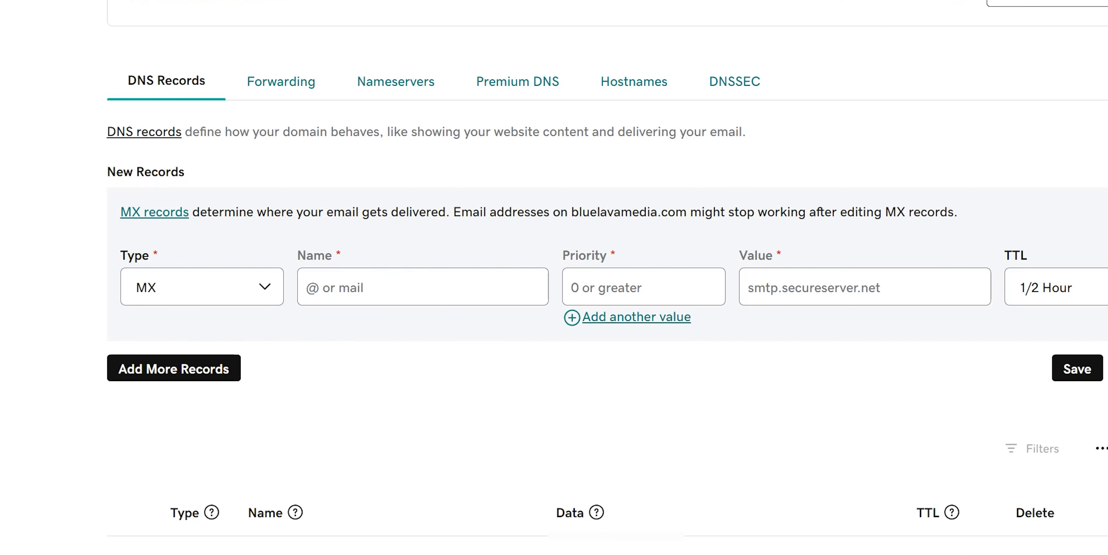
pyautogui.click(828, 288)
pyautogui.hotkey('ctrl', 'v')
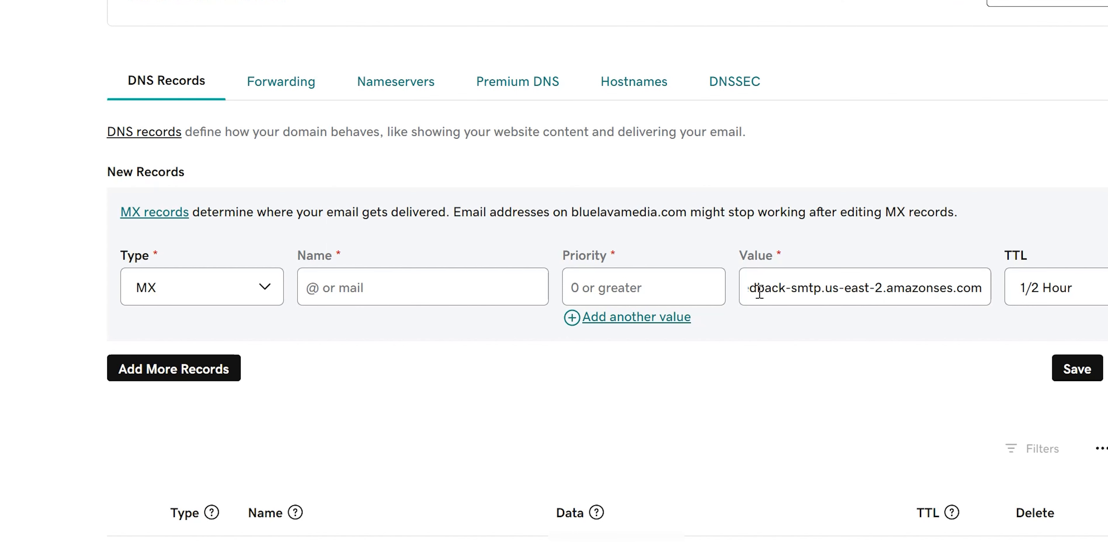
pyautogui.press('Home')
pyautogui.write('10')
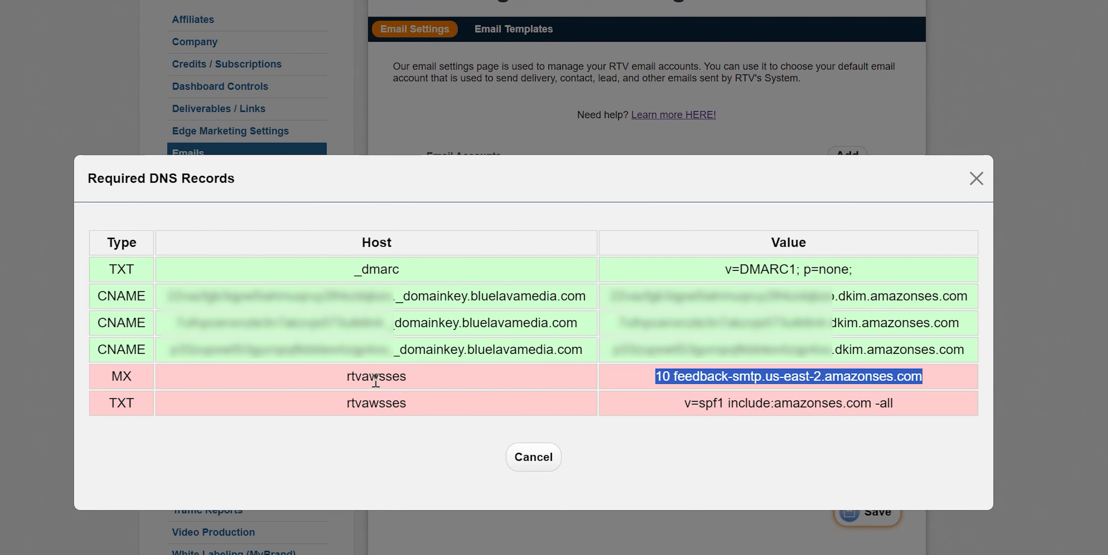
# Set the MX record's name to rtvawsses and priority 10, removing the stray '10' from the value
pyautogui.click(370, 373)
pyautogui.doubleClick(371, 376)
pyautogui.hotkey('ctrl', 'c')
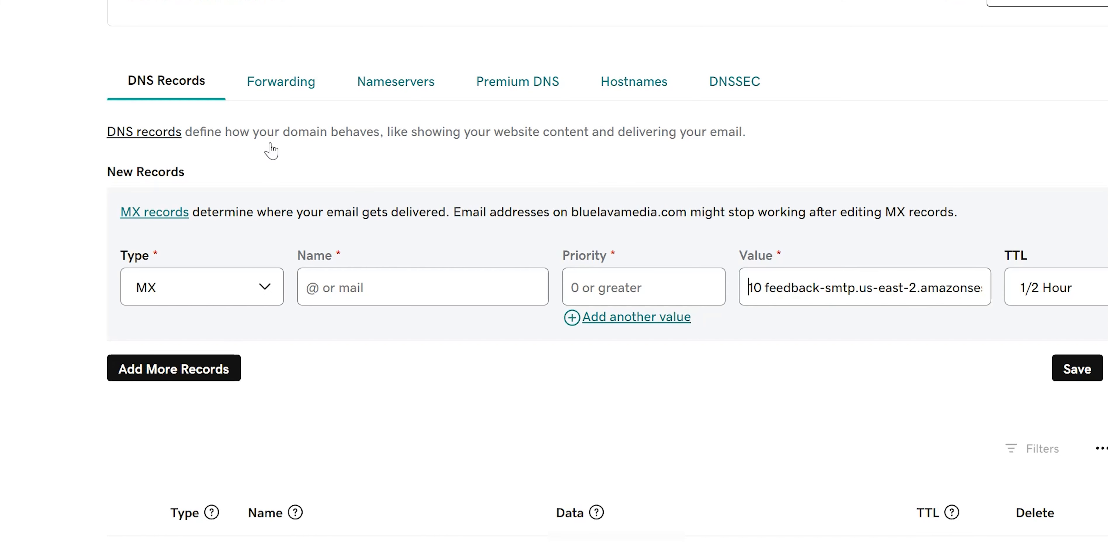
pyautogui.click(373, 286)
pyautogui.hotkey('ctrl', 'v')
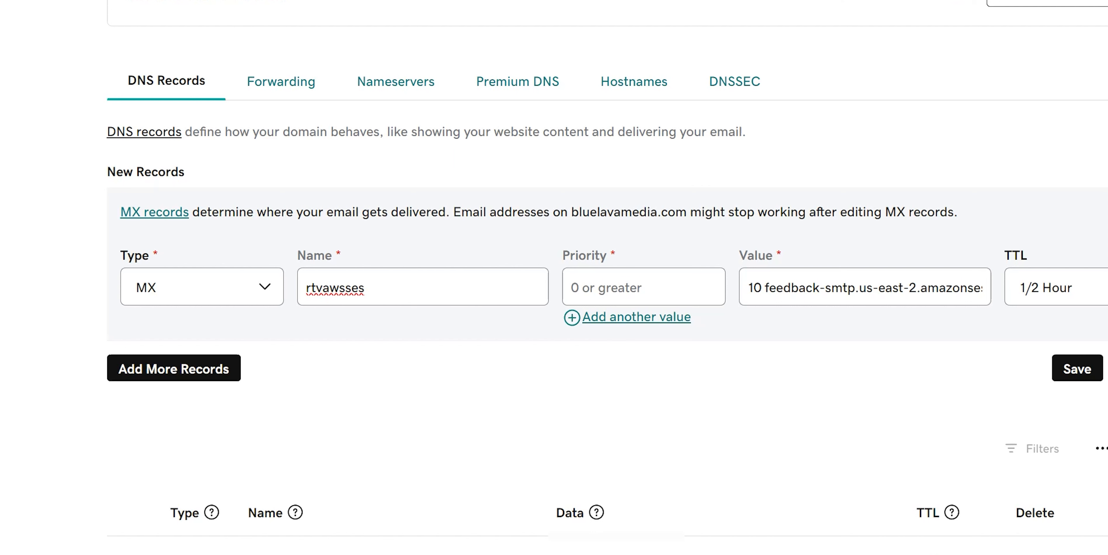
pyautogui.click(646, 284)
pyautogui.write('10')
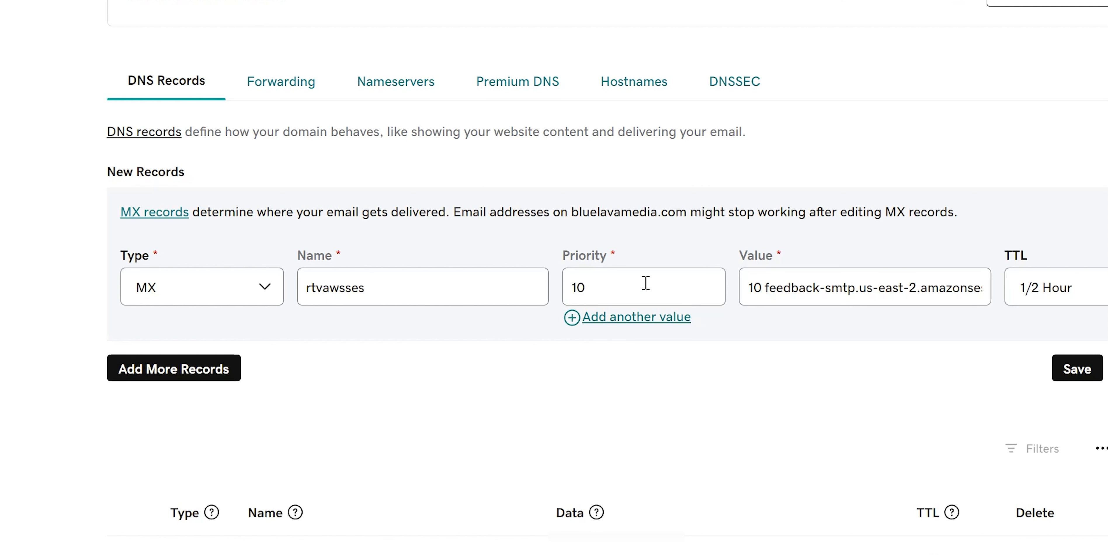
pyautogui.moveTo(765, 287); pyautogui.dragTo(724, 296)
pyautogui.press('BackSpace')
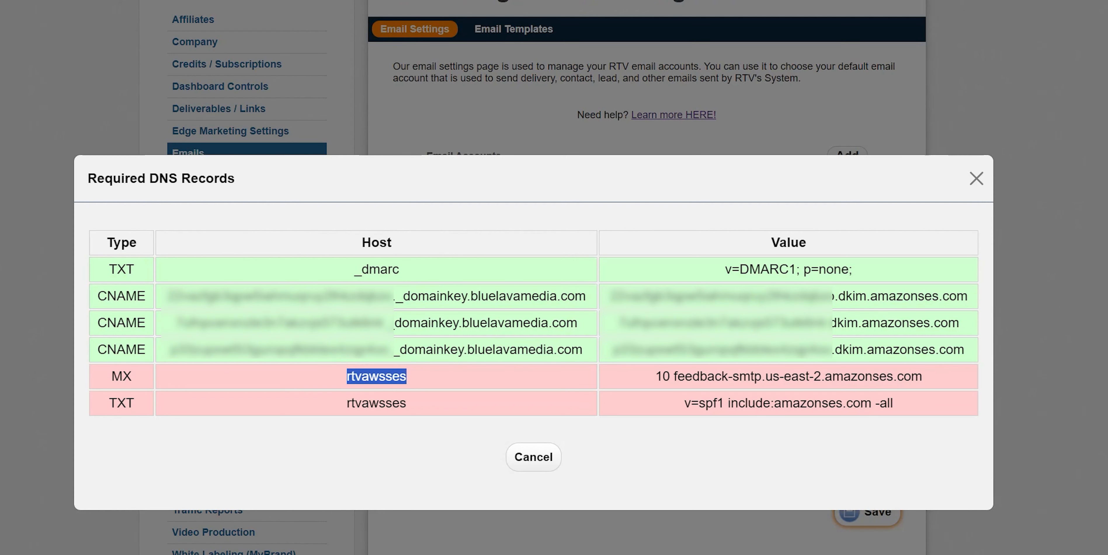
# Add a second record row and copy the SPF value from RTV's required records
pyautogui.click(666, 375)
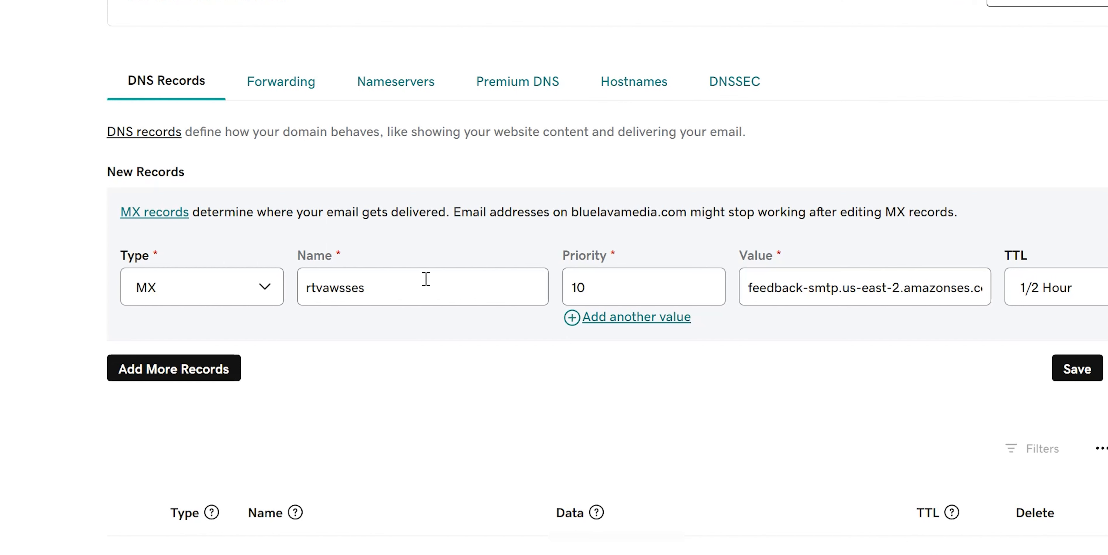
pyautogui.click(175, 375)
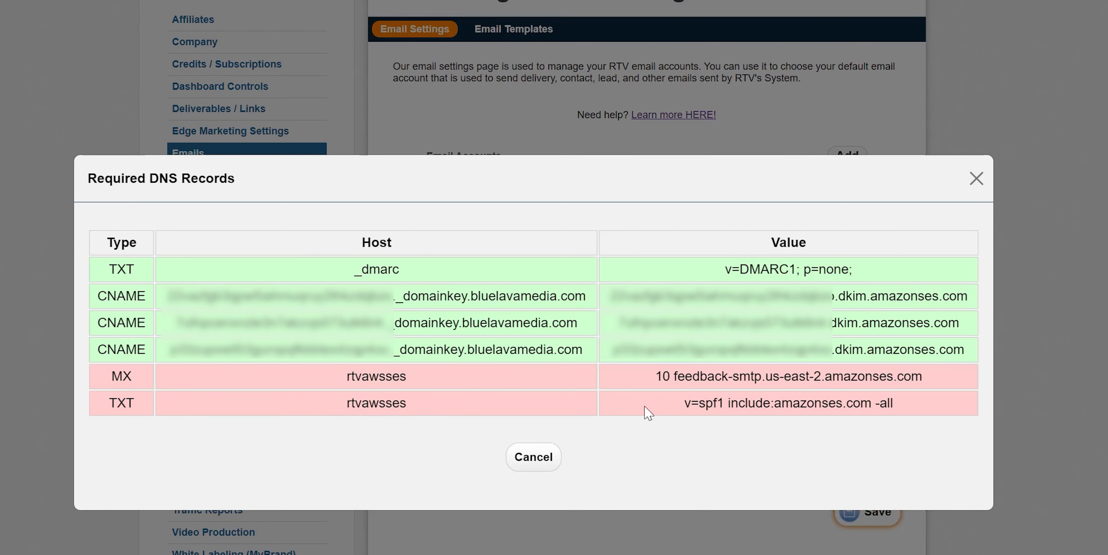
pyautogui.tripleClick(815, 404)
pyautogui.hotkey('ctrl', 'c')
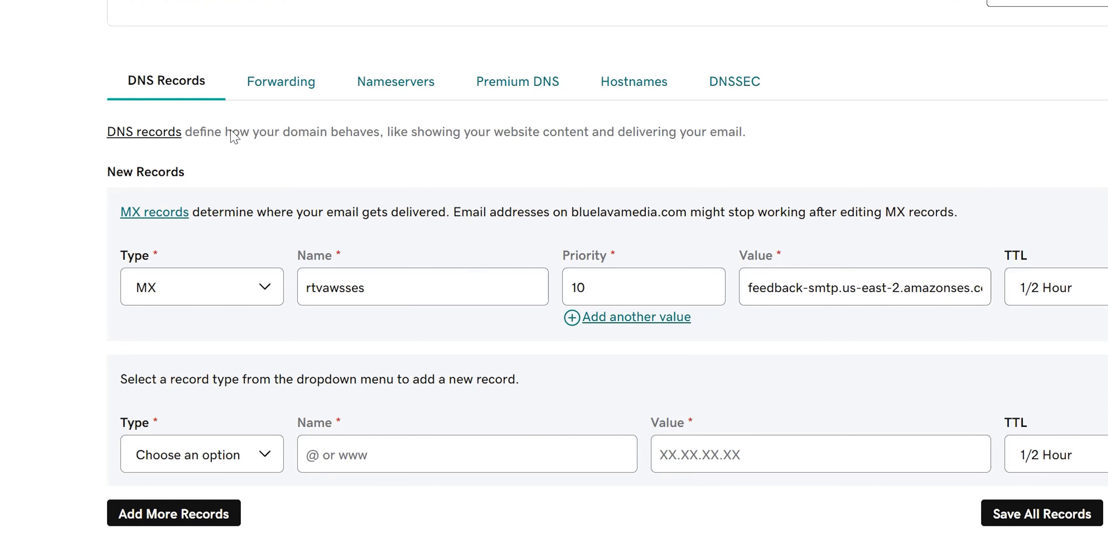
# Make the second record a TXT record with value v=spf1 include:amazonses.com -all
pyautogui.click(270, 457)
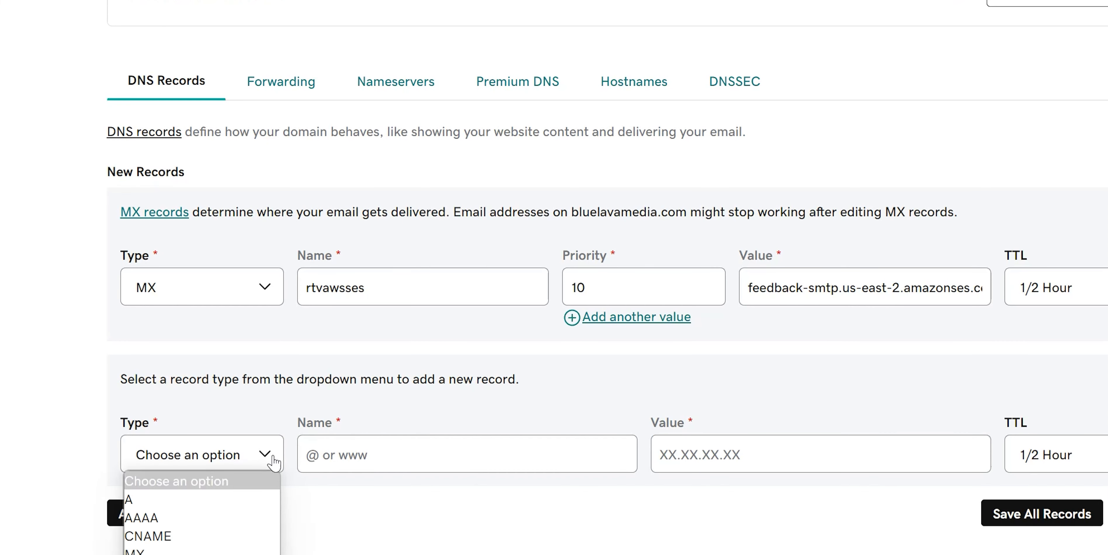
pyautogui.click(198, 554)
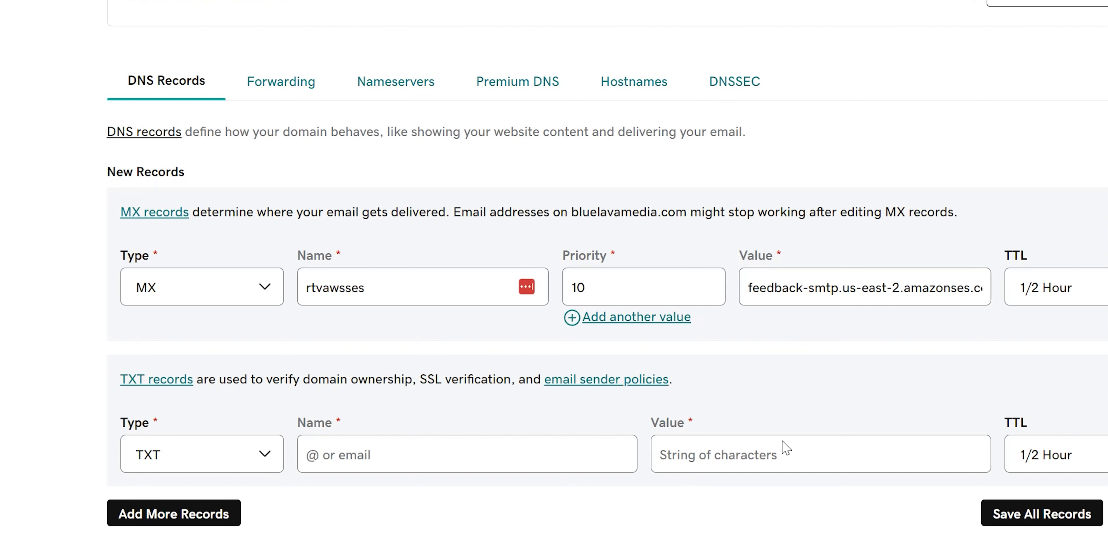
pyautogui.click(384, 453)
pyautogui.click(720, 462)
pyautogui.hotkey('ctrl', 'v')
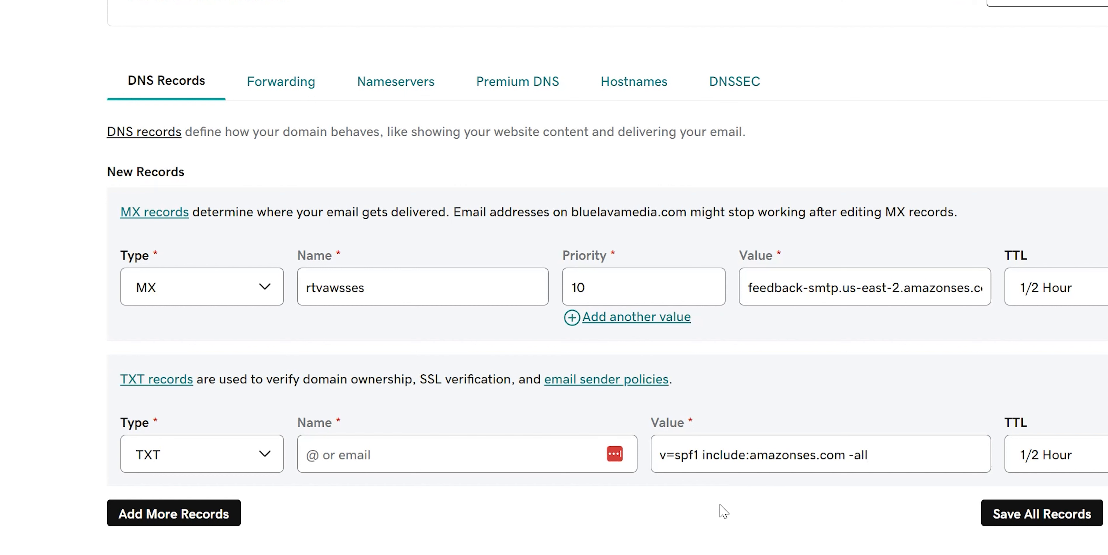
# Copy rtvawsses from RTV's required records and paste it as the TXT record's name
pyautogui.hotkey('alt', 'Tab')
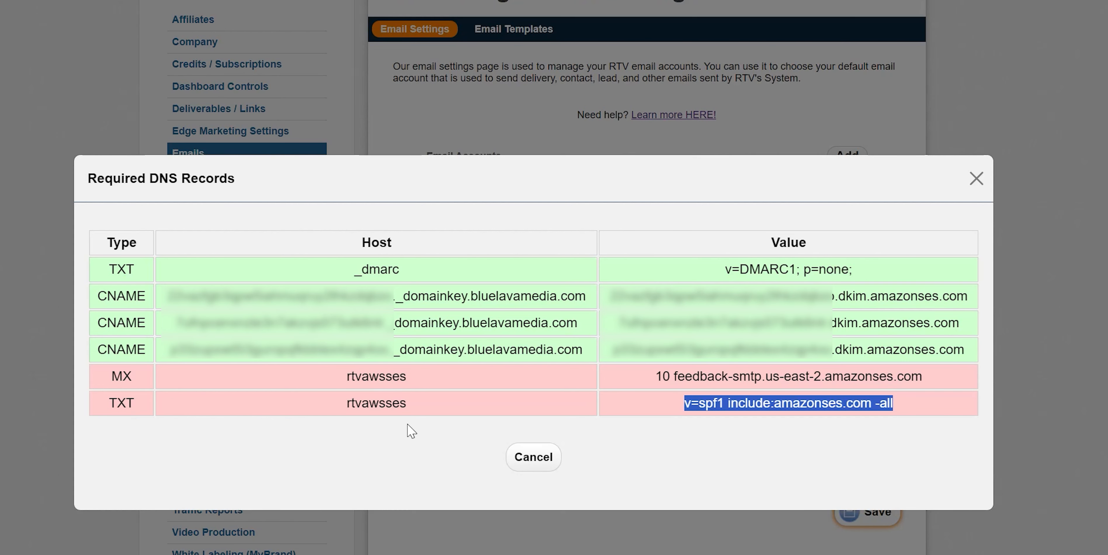
pyautogui.doubleClick(370, 398)
pyautogui.hotkey('ctrl', 'c')
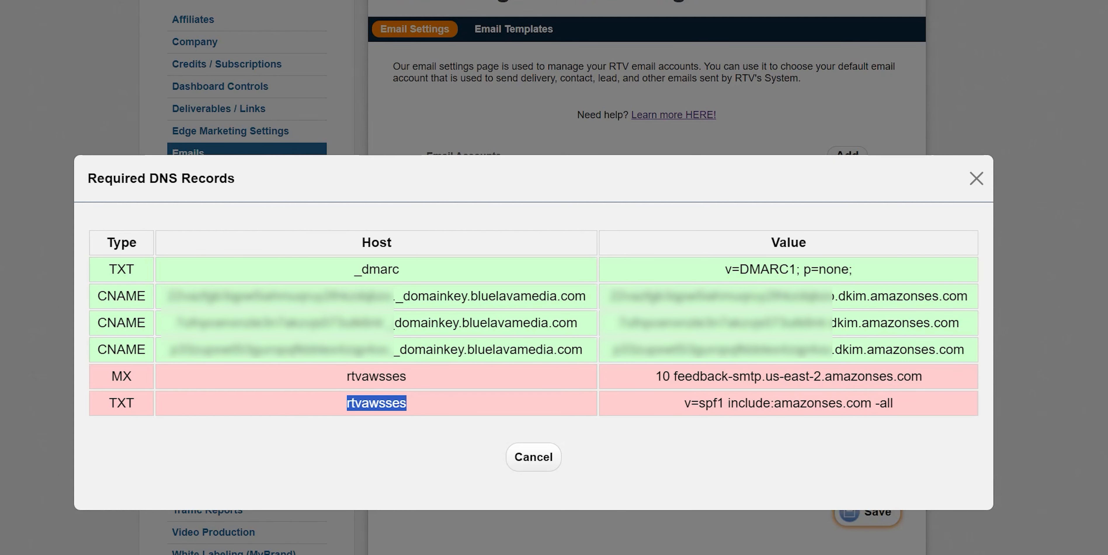
pyautogui.hotkey('alt', 'Tab')
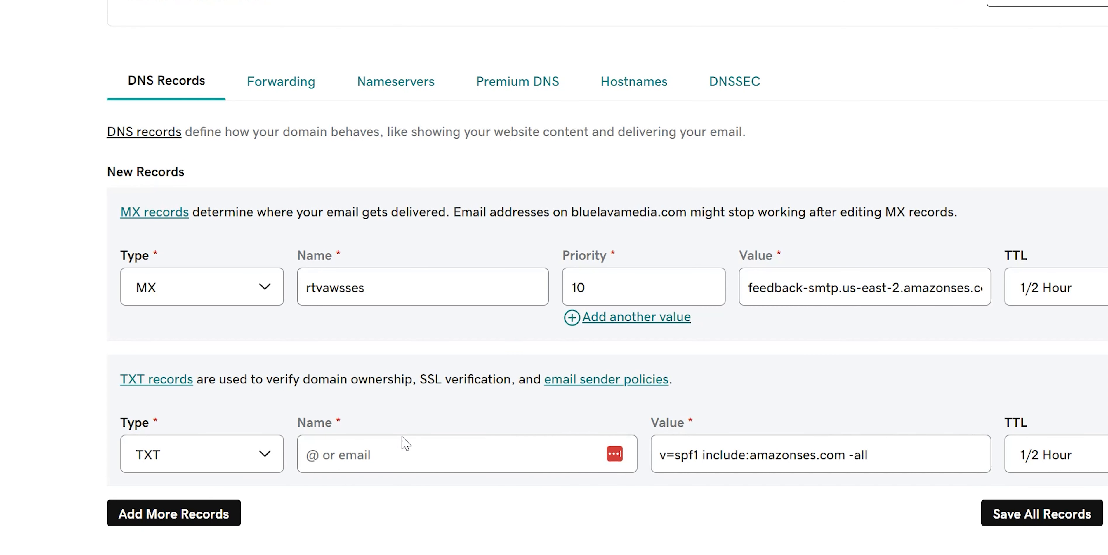
pyautogui.click(375, 454)
pyautogui.hotkey('ctrl', 'v')
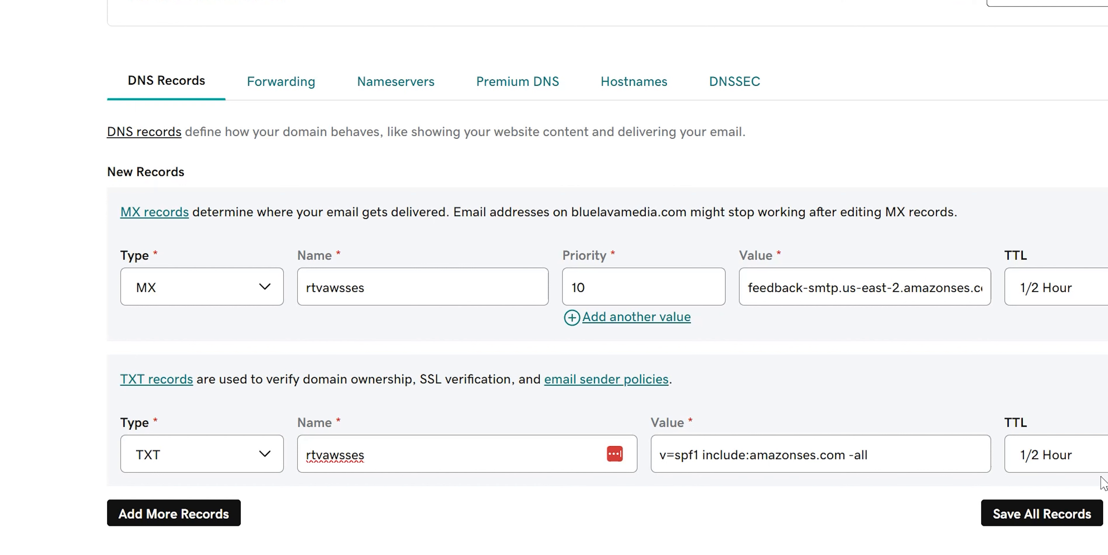
pyautogui.click(945, 455)
pyautogui.click(653, 458)
# Save and confirm both new DNS records, then discard the extra blank record form
pyautogui.click(383, 452)
pyautogui.click(1072, 517)
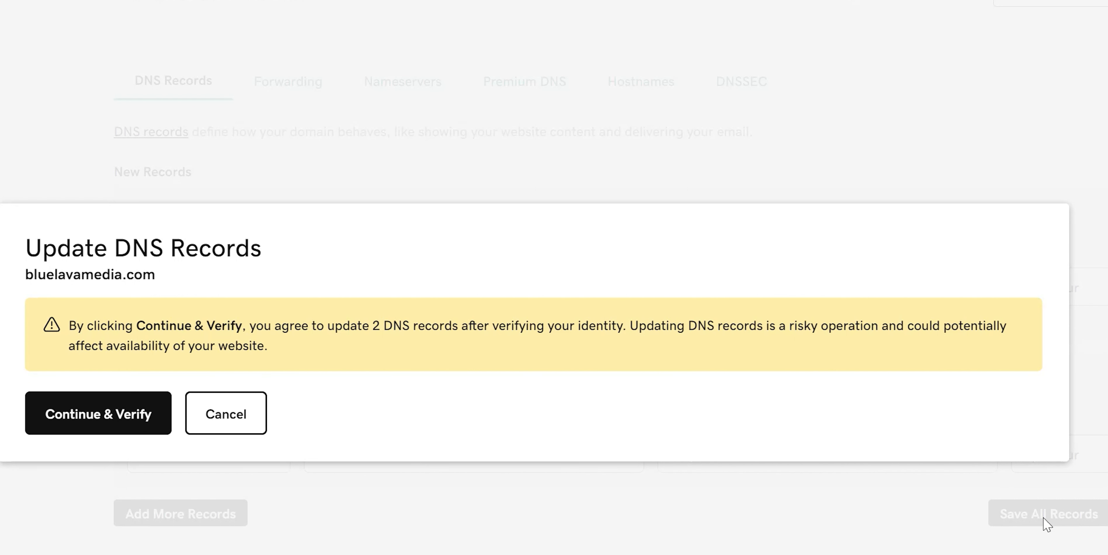
pyautogui.click(100, 423)
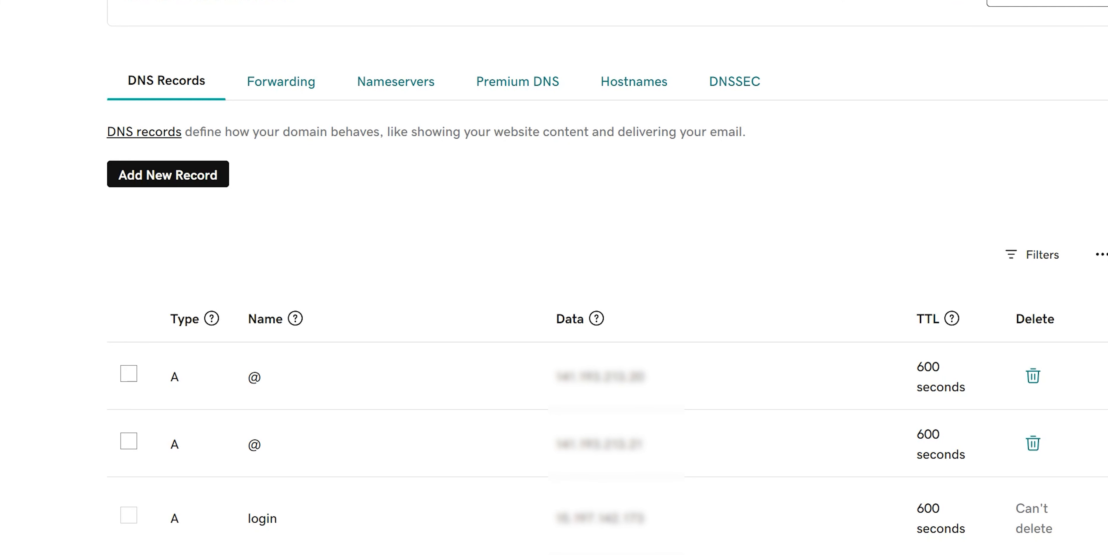
pyautogui.click(151, 179)
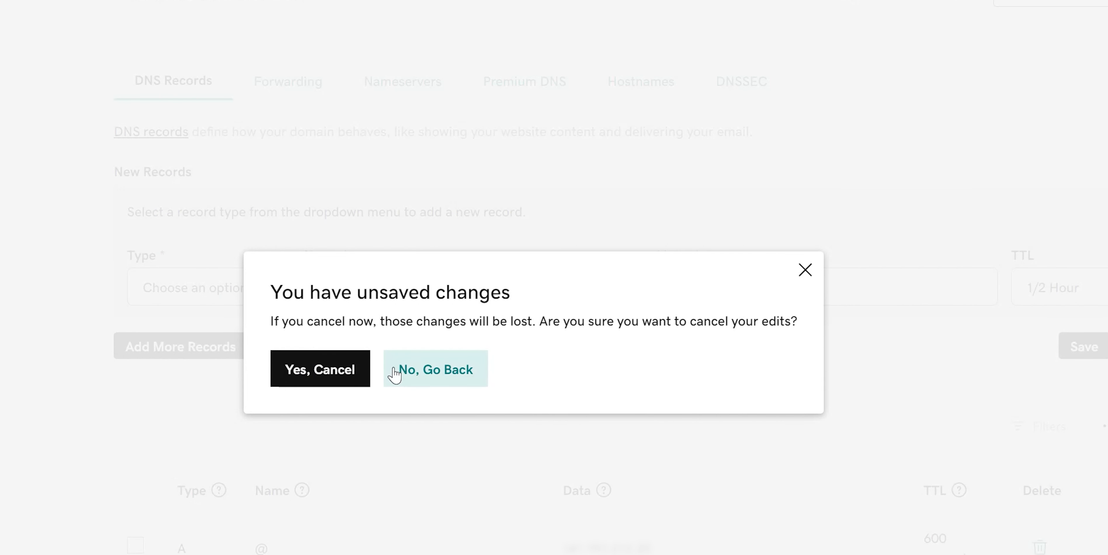
pyautogui.click(332, 377)
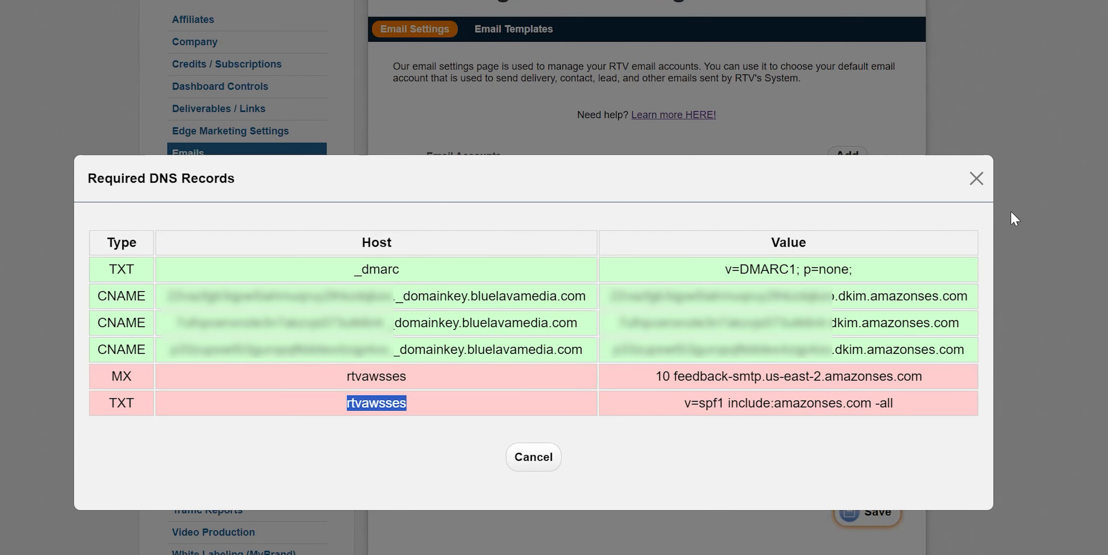
# Close the Required DNS Records list and refresh the Emails settings page to recheck status
pyautogui.click(976, 179)
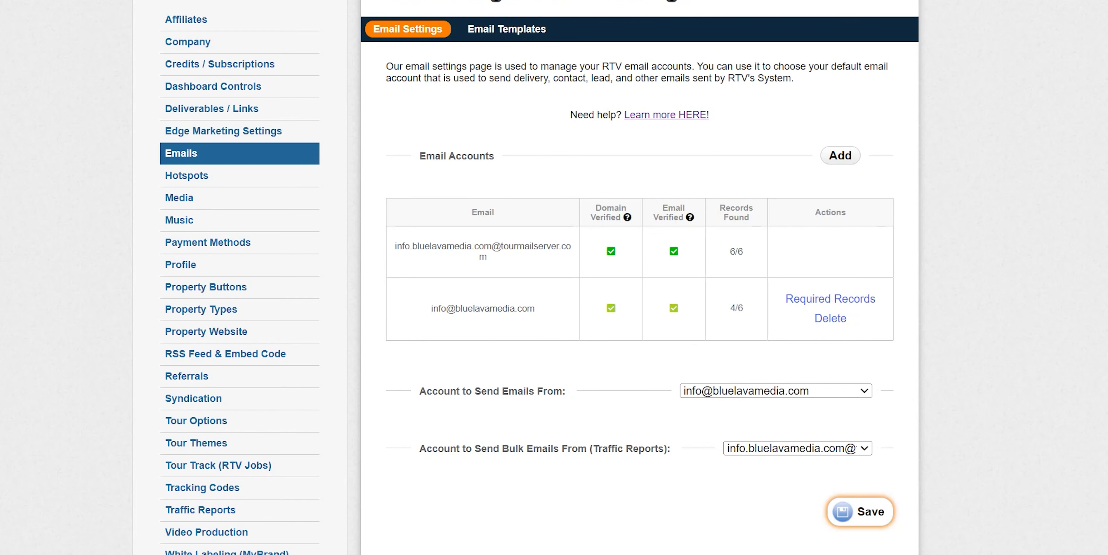
pyautogui.press('F5')
pyautogui.click(864, 393)
pyautogui.click(864, 392)
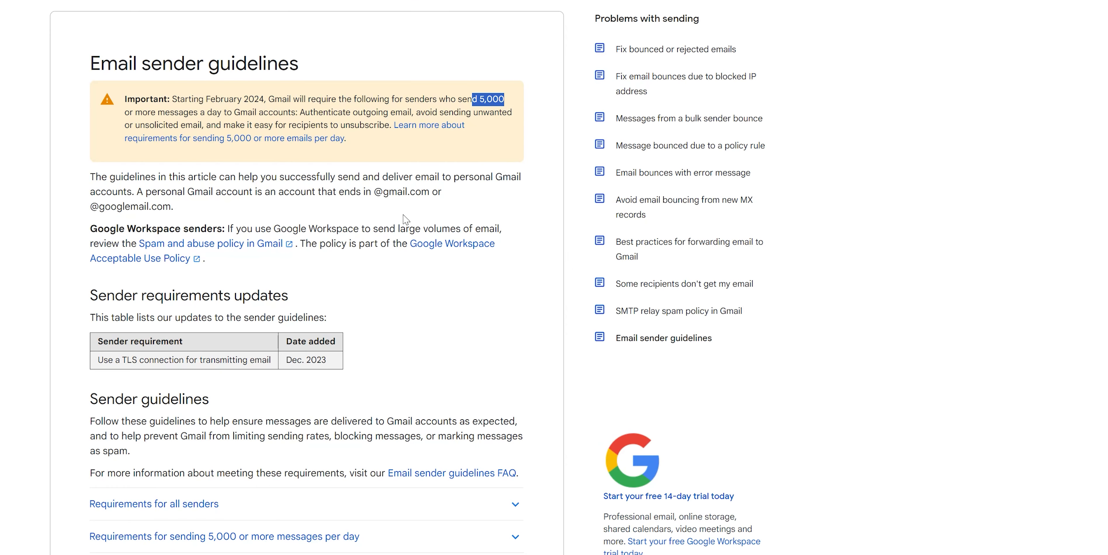
pyautogui.scroll(-5, 417, 331)
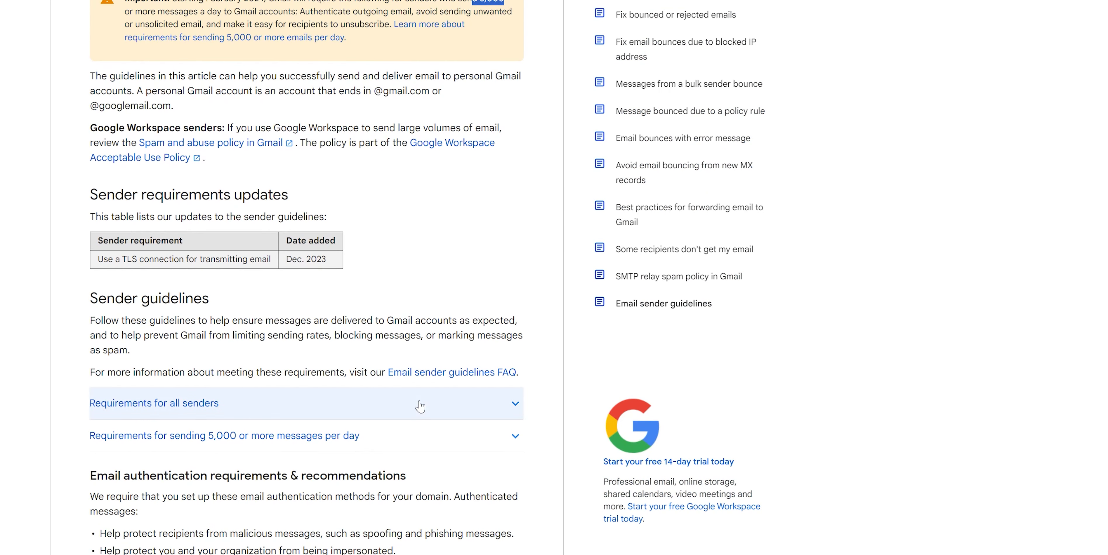
pyautogui.scroll(-6, 289, 214)
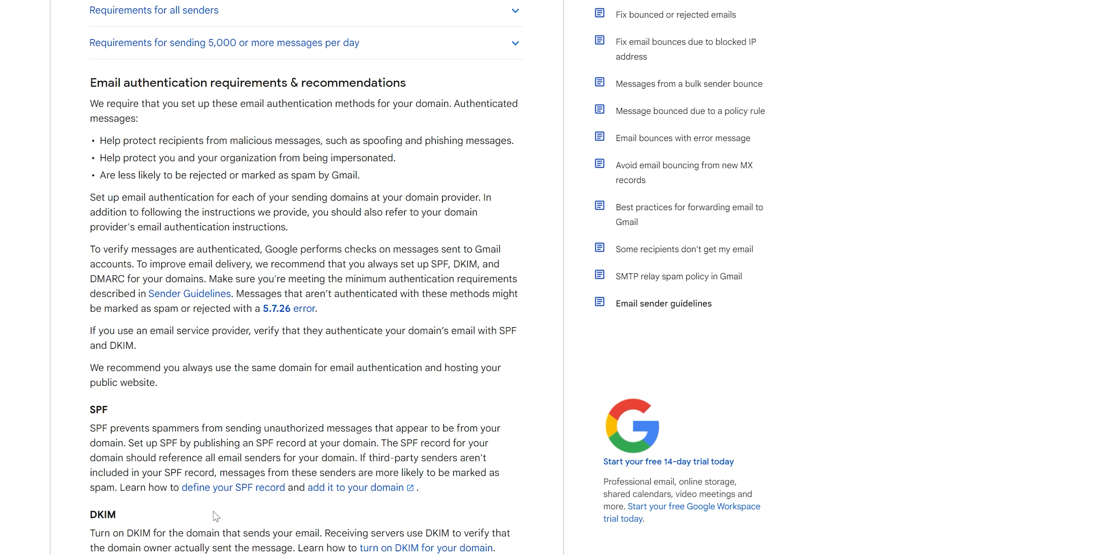
pyautogui.click(160, 292)
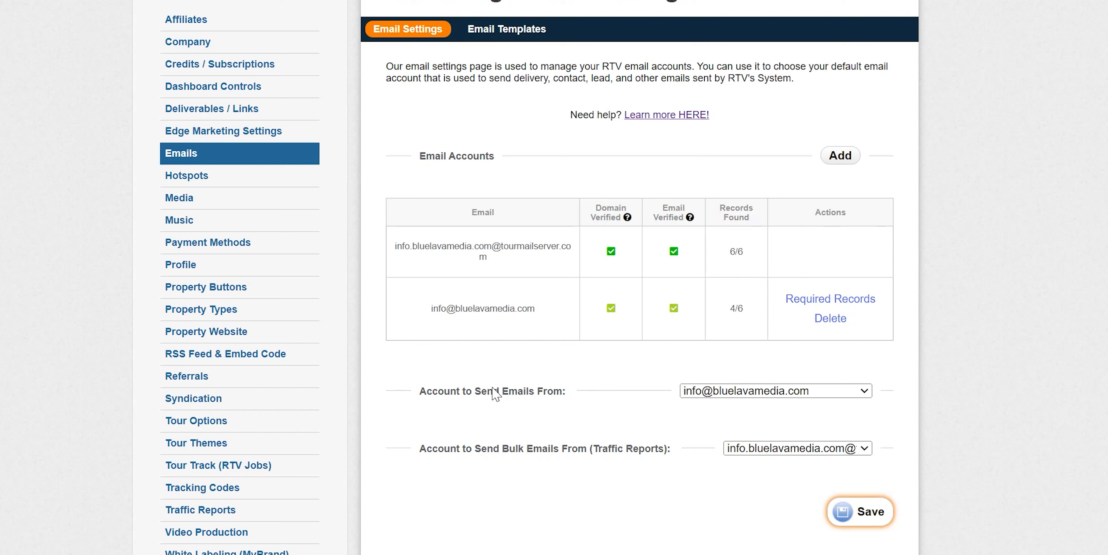
# Review the bulk sender account options, leaving the selection unchanged
pyautogui.moveTo(580, 401); pyautogui.dragTo(418, 398)
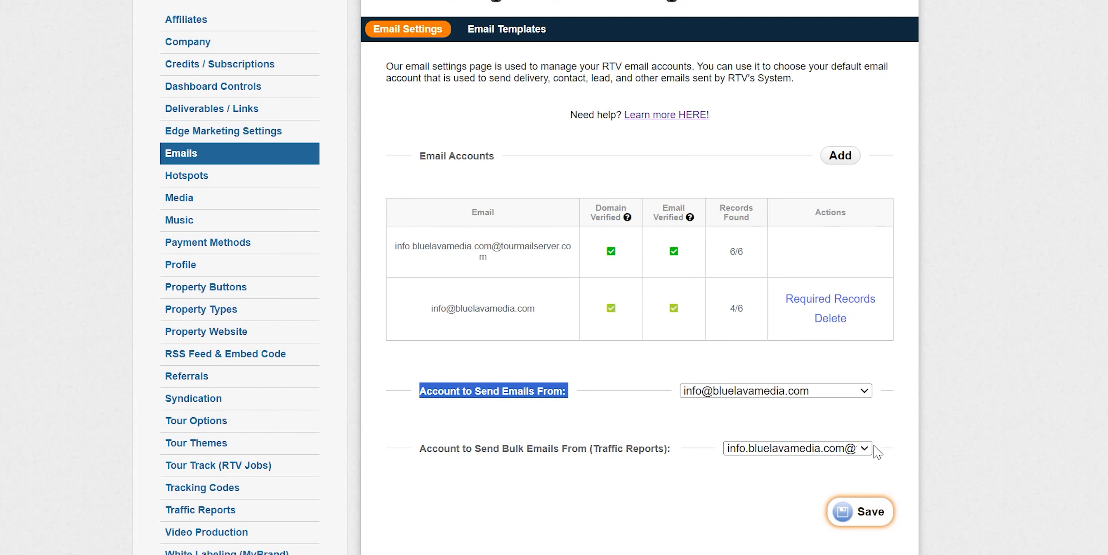
pyautogui.click(863, 448)
pyautogui.click(919, 425)
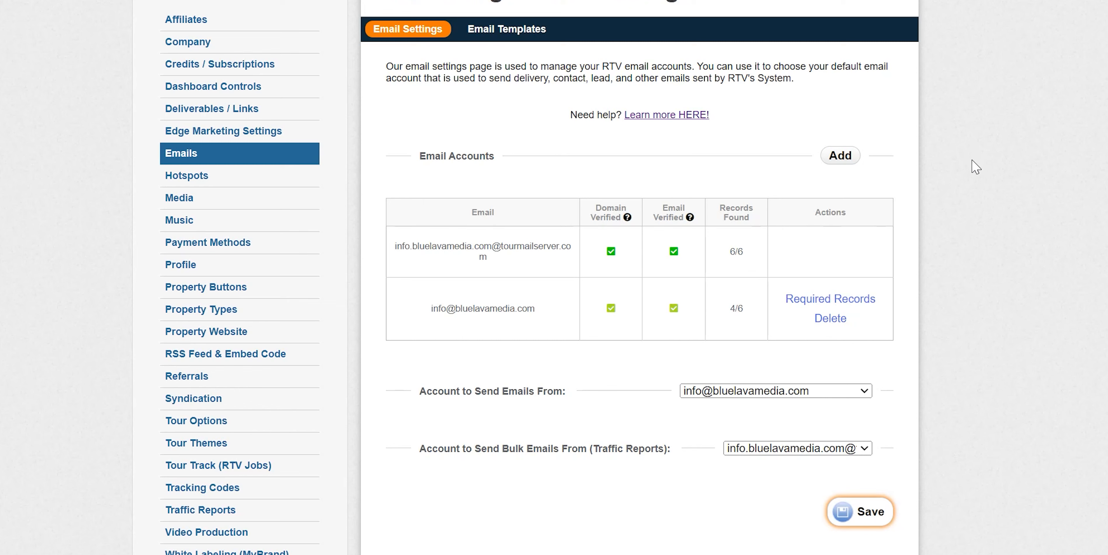
pyautogui.click(841, 156)
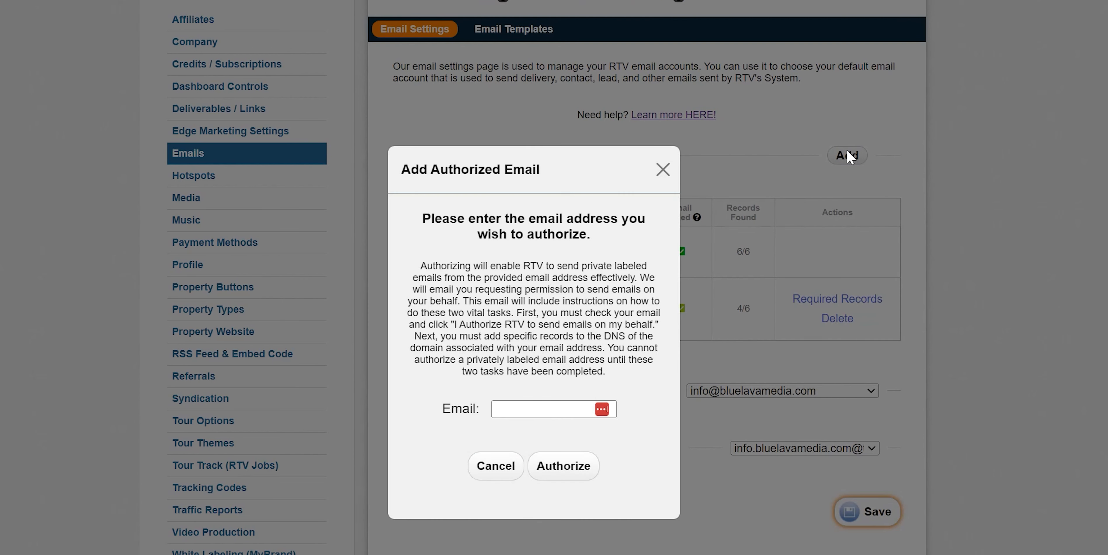
pyautogui.click(527, 413)
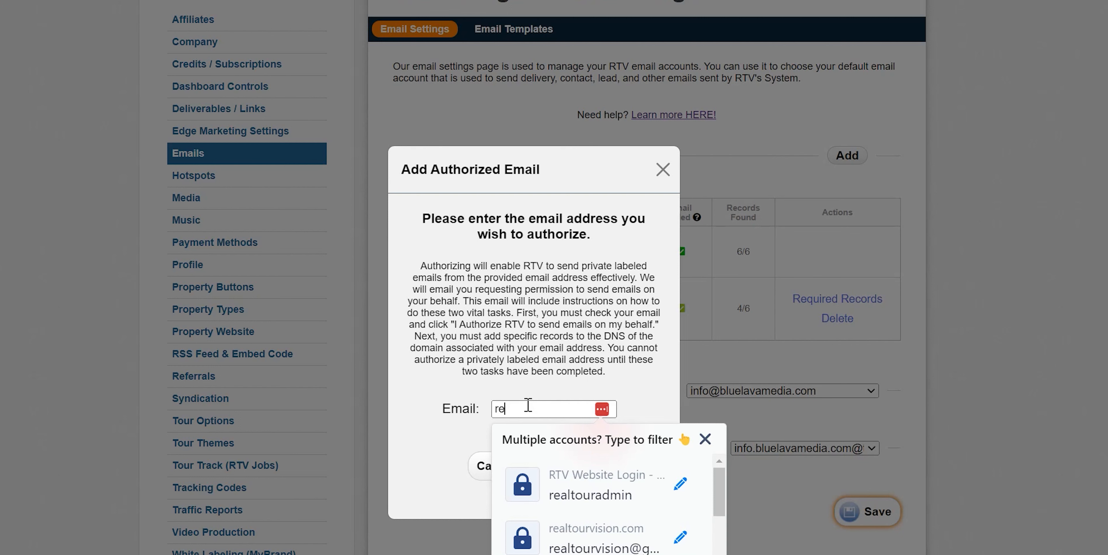
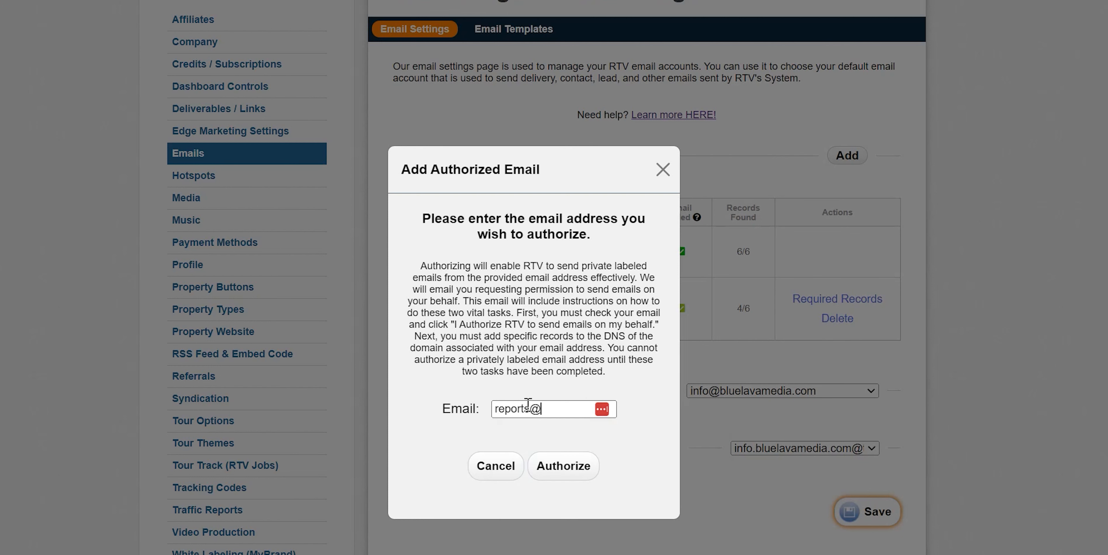
pyautogui.click(555, 469)
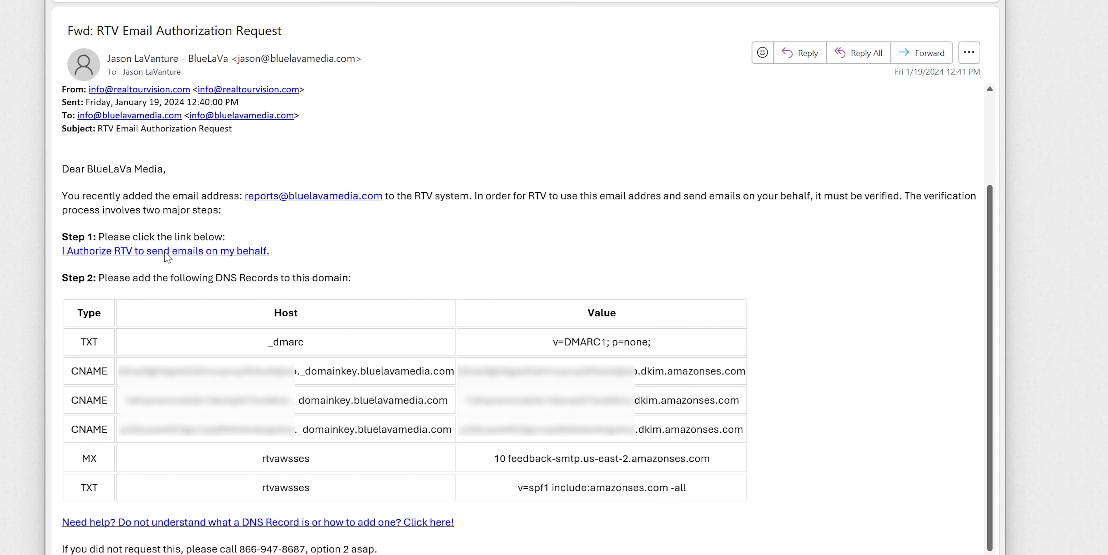
# Approve RTV to send emails on the company's behalf via the authorization link
pyautogui.click(166, 253)
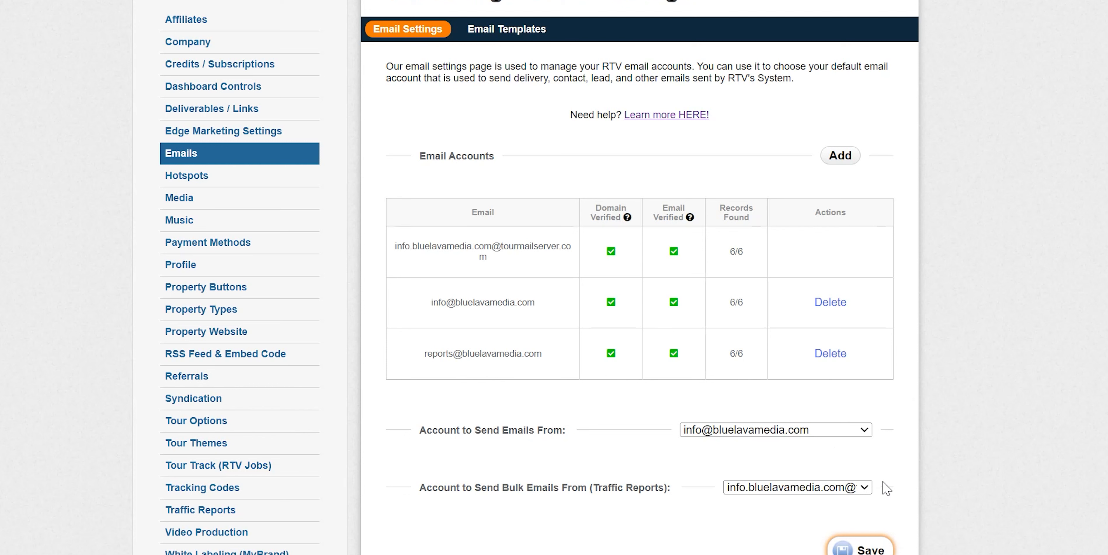
# Make the reports address the sender for bulk traffic-report emails and save
pyautogui.click(869, 484)
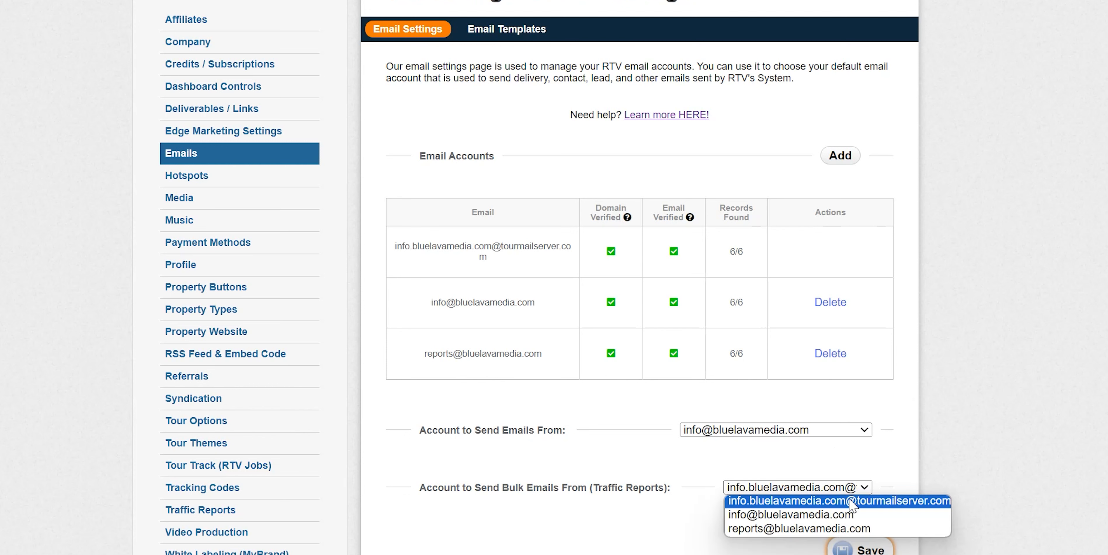
pyautogui.click(819, 531)
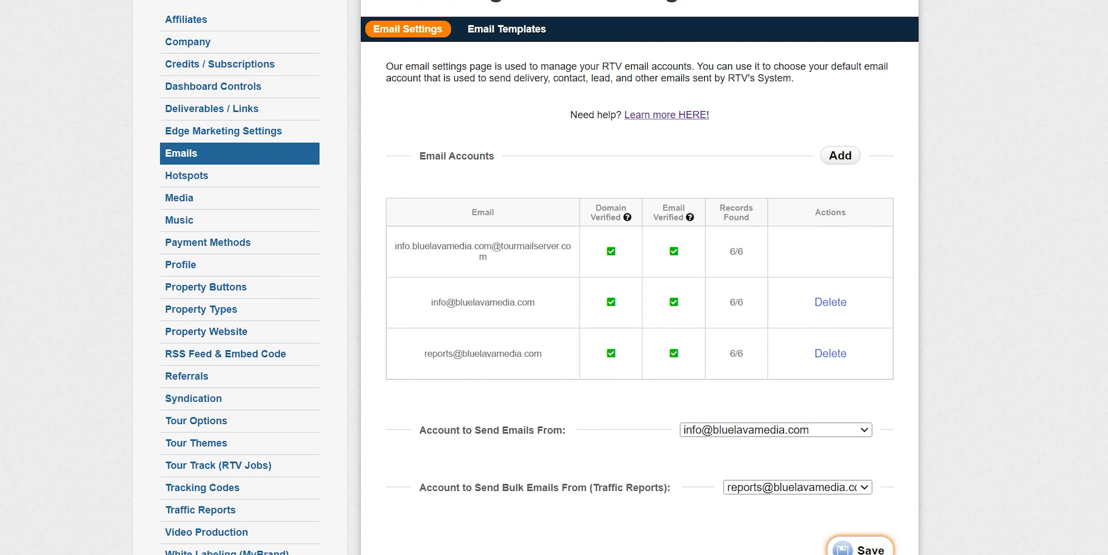
pyautogui.click(832, 549)
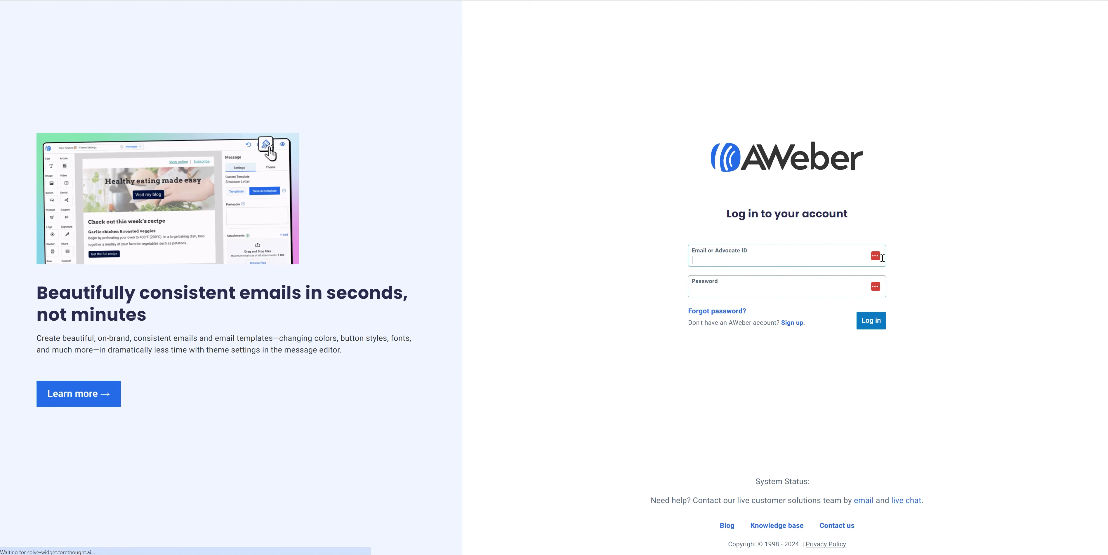
# Sign in to AWeber using the saved login credentials
pyautogui.click(868, 260)
pyautogui.scroll(-3, 813, 318)
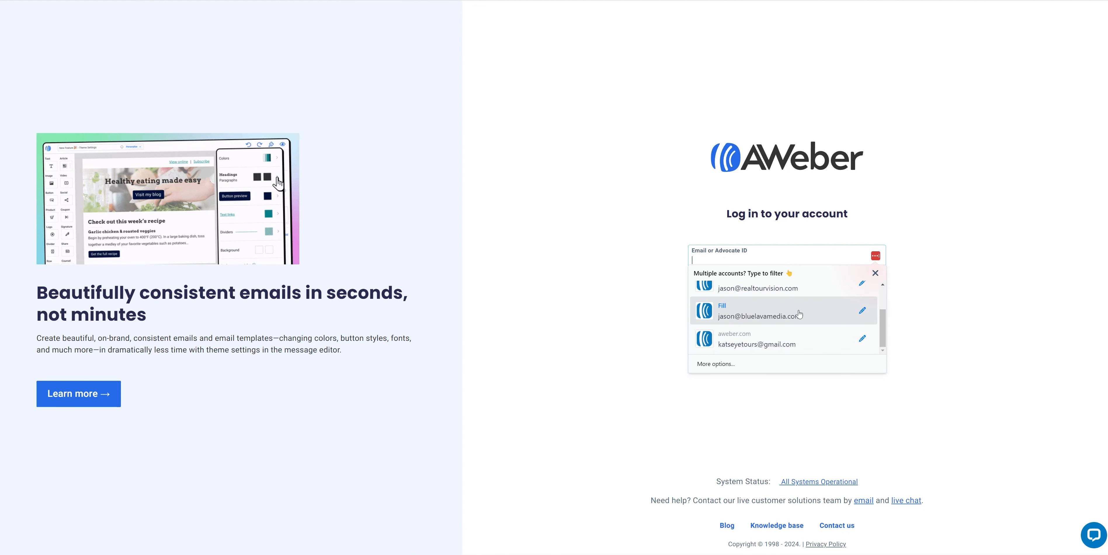
pyautogui.click(813, 306)
pyautogui.press('Return')
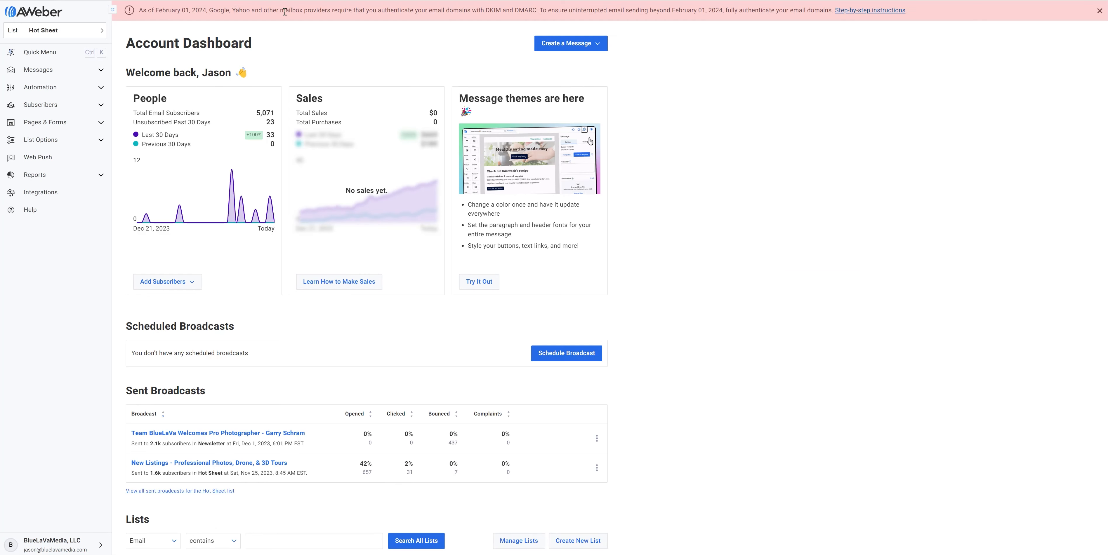
# Highlight the banner's DKIM/DMARC requirement and February 01, 2024 deadline wording
pyautogui.moveTo(159, 10); pyautogui.dragTo(742, 11)
pyautogui.click(543, 10)
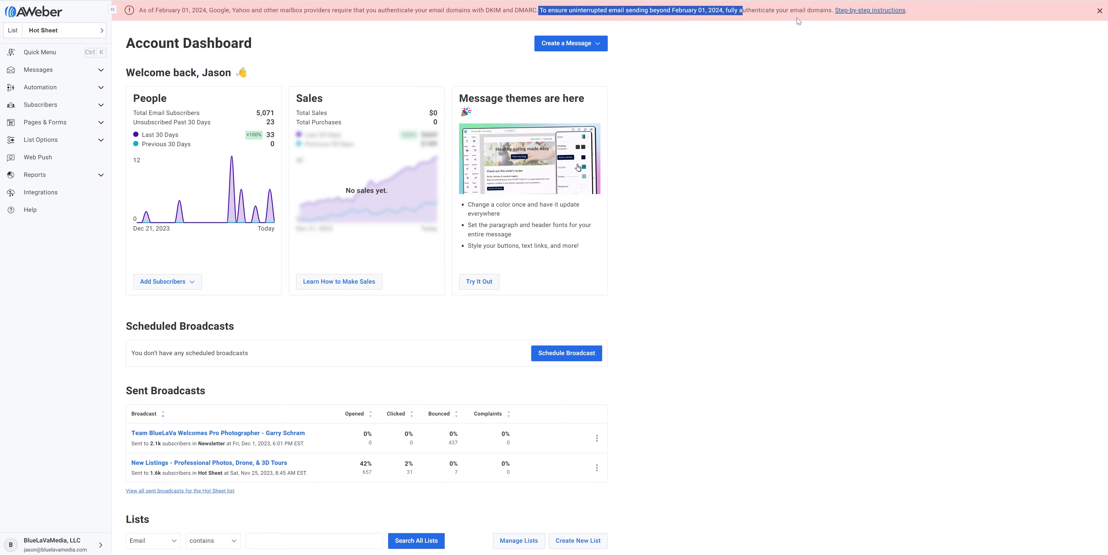